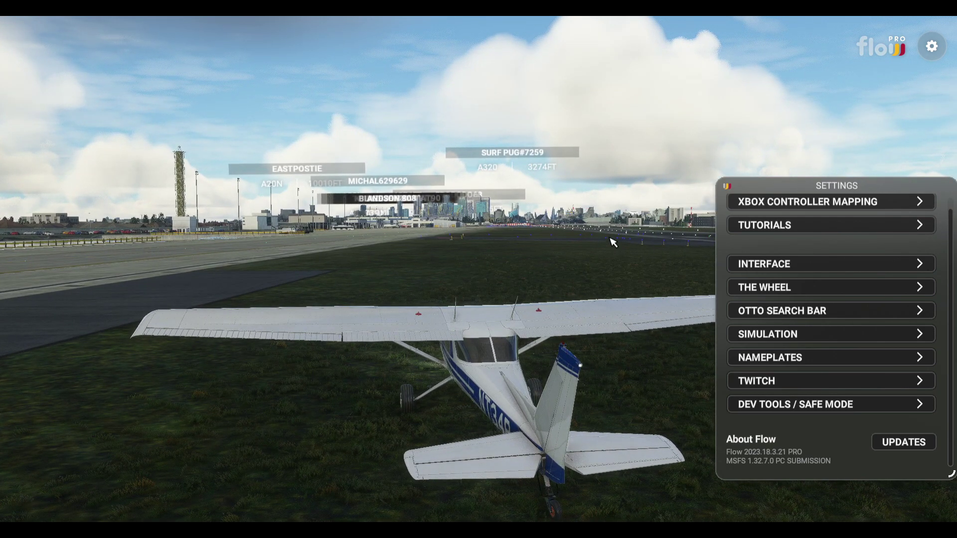
Step: Enable the custom nameplate style in the Nameplates settings
left_click(810, 357)
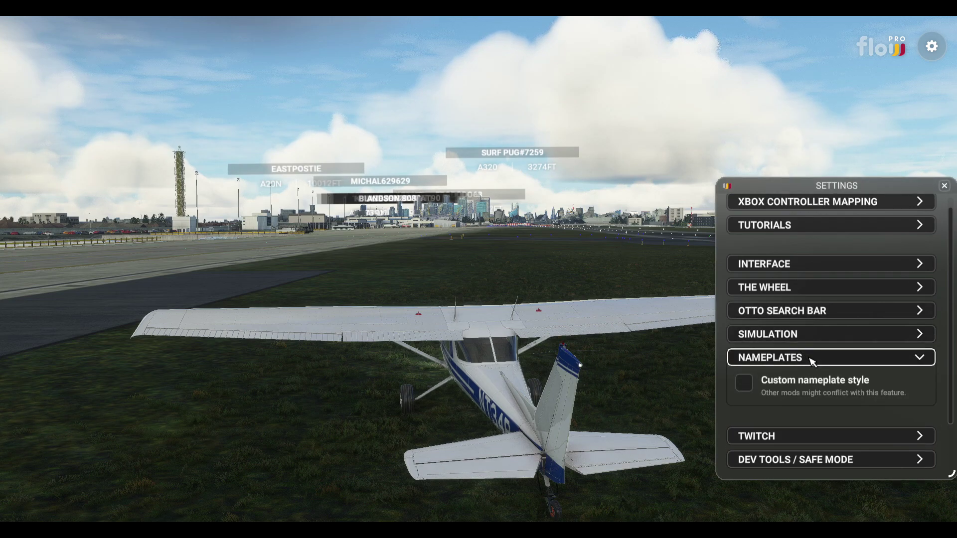
left_click(761, 388)
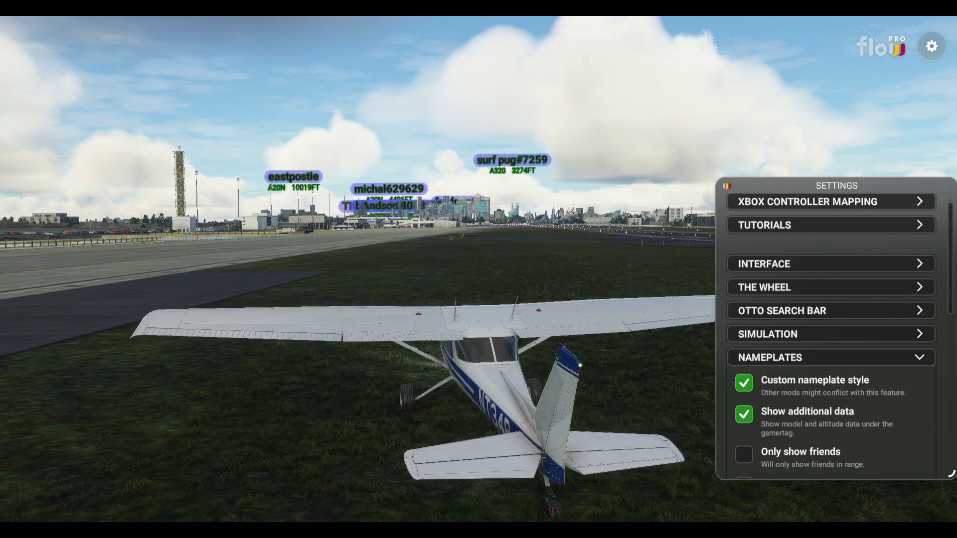
key("f")
left_click_drag(429, 213, 529, 213)
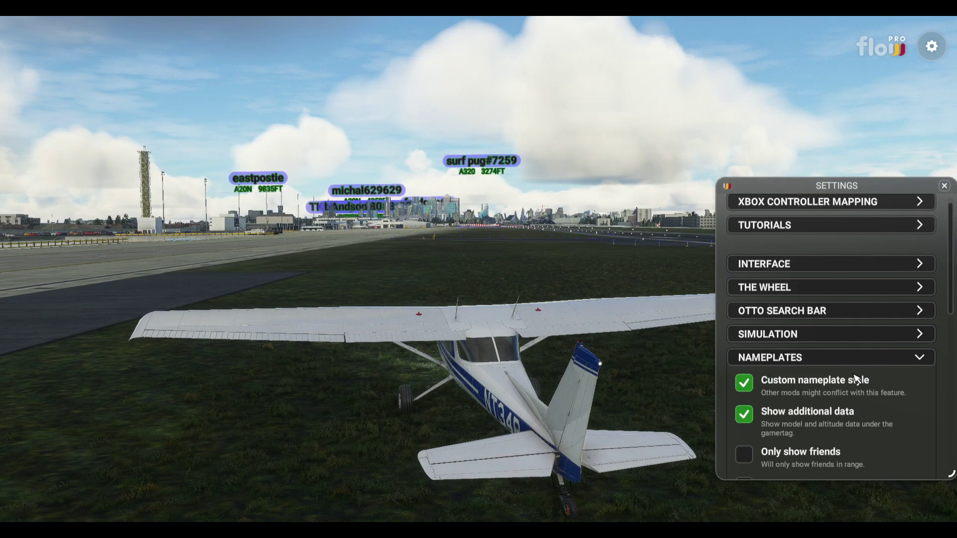
Step: Examine the custom nameplate options, including the display toggles, name and data scales, and the Day and Night colors
scroll(855, 380, "down", 3)
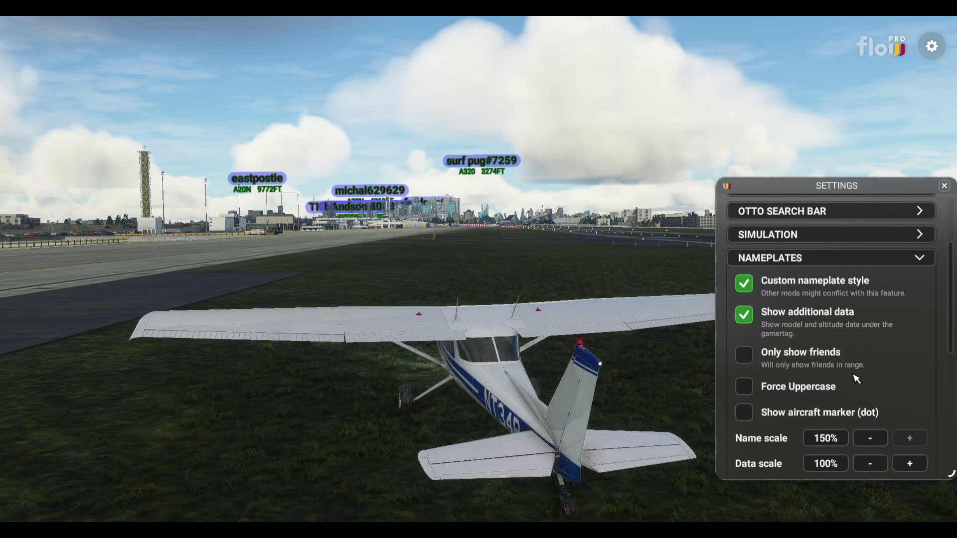
scroll(856, 380, "down", 2)
scroll(856, 380, "down", 2)
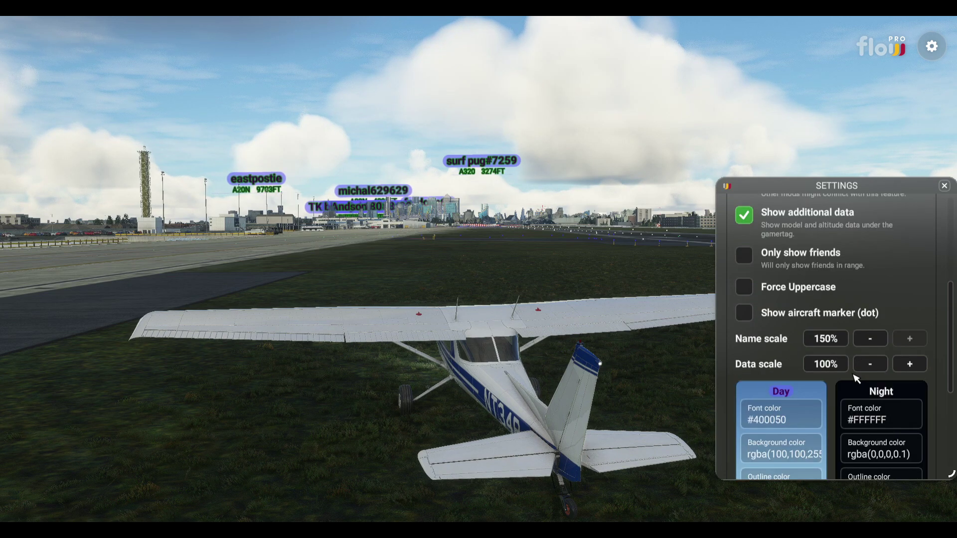
scroll(856, 380, "down", 2)
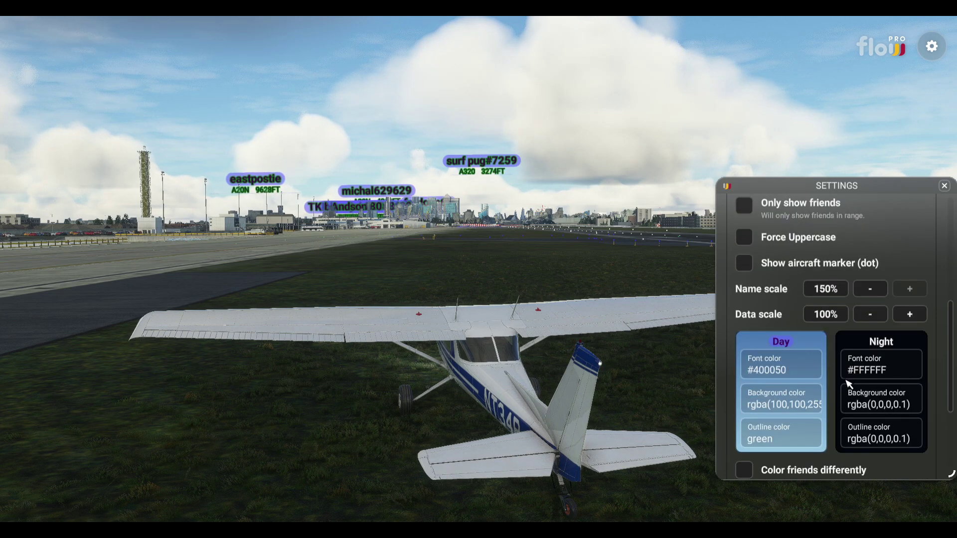
scroll(839, 388, "down", 2)
scroll(837, 386, "up", 6)
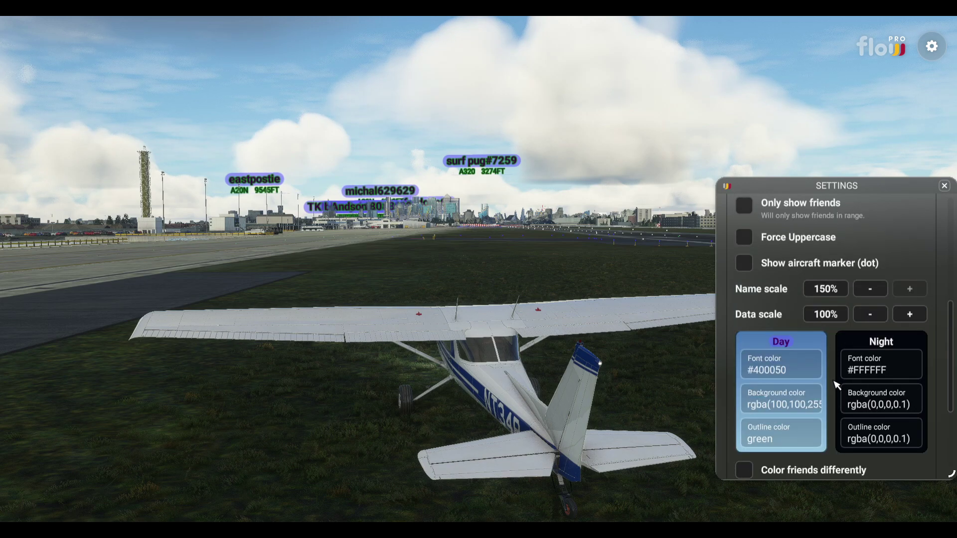
scroll(837, 386, "up", 2)
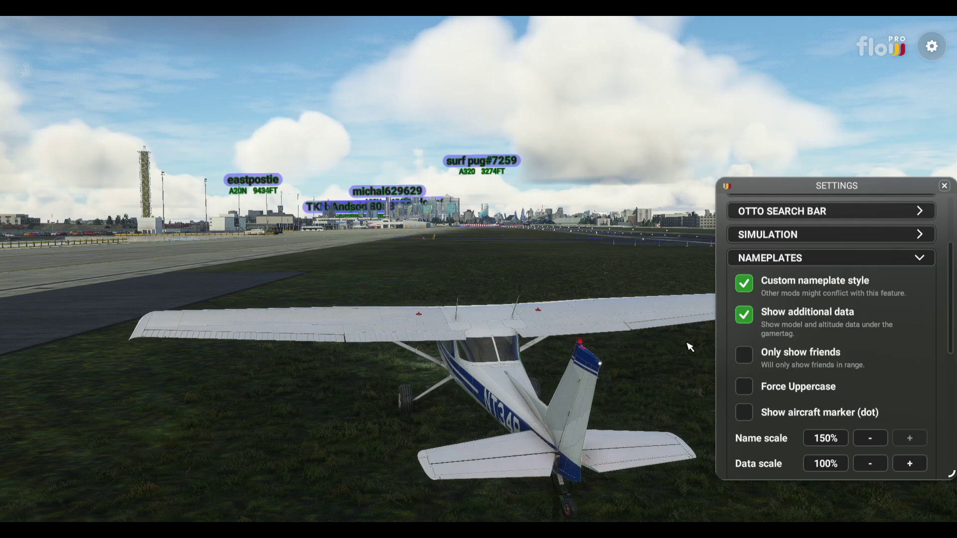
left_click_drag(596, 258, 548, 256)
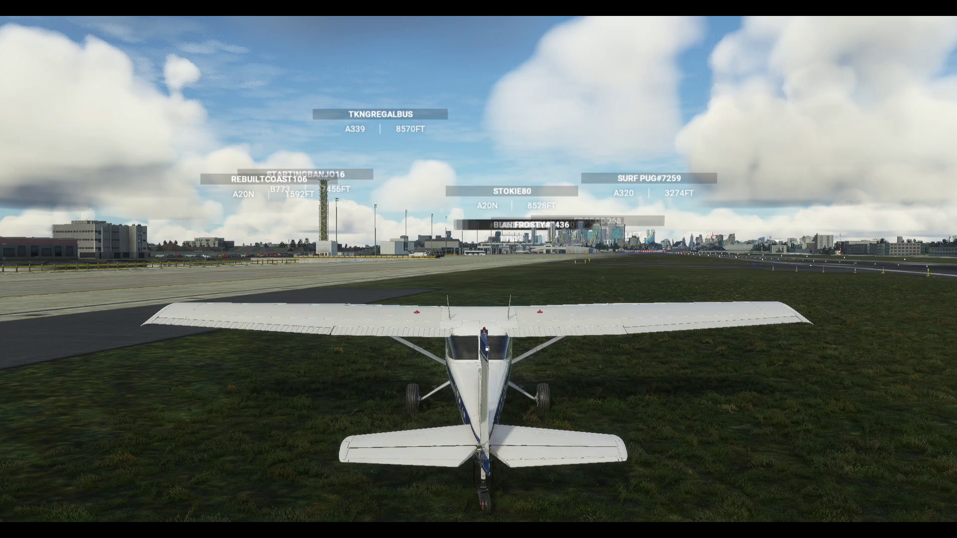
Step: Open the Flow settings from the wheel's second page and move the settings window clear of the aircraft
key("Tab")
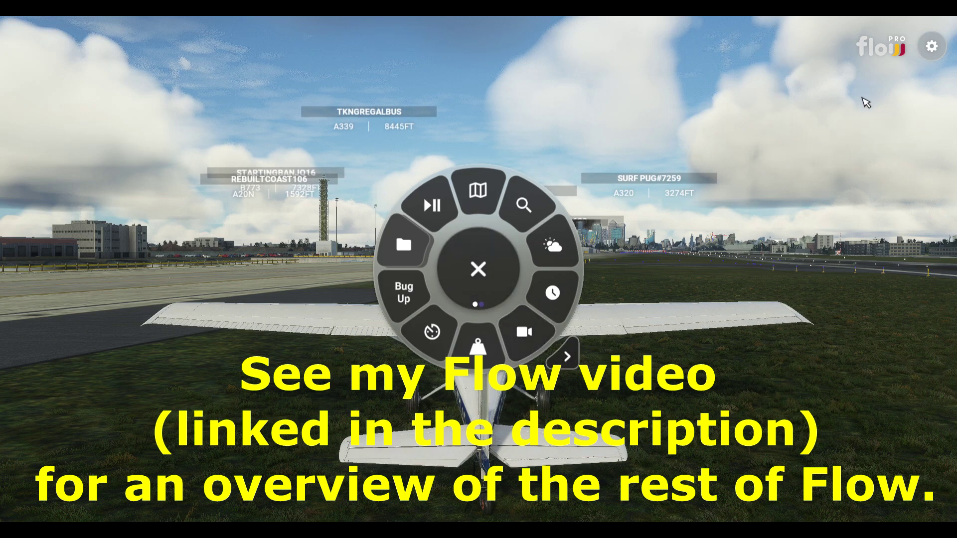
left_click(564, 358)
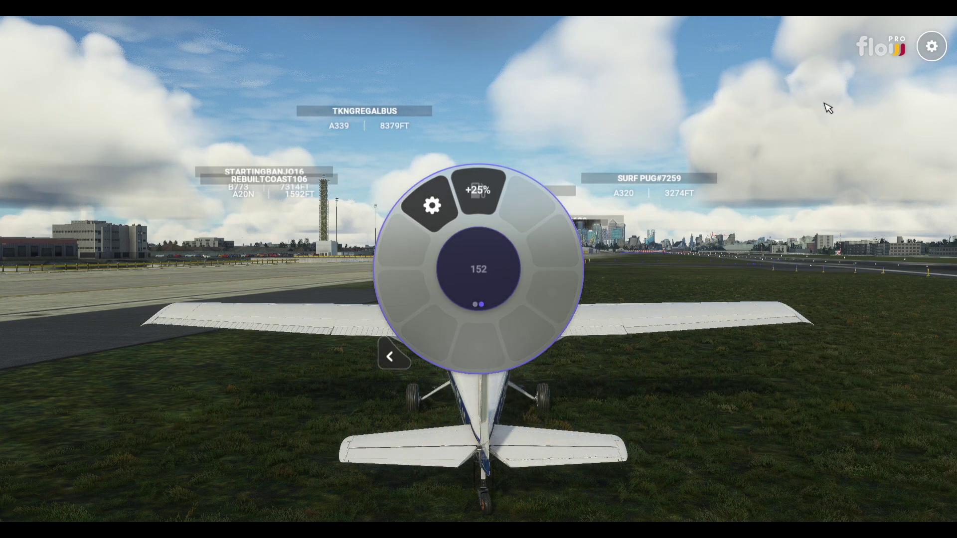
left_click(441, 222)
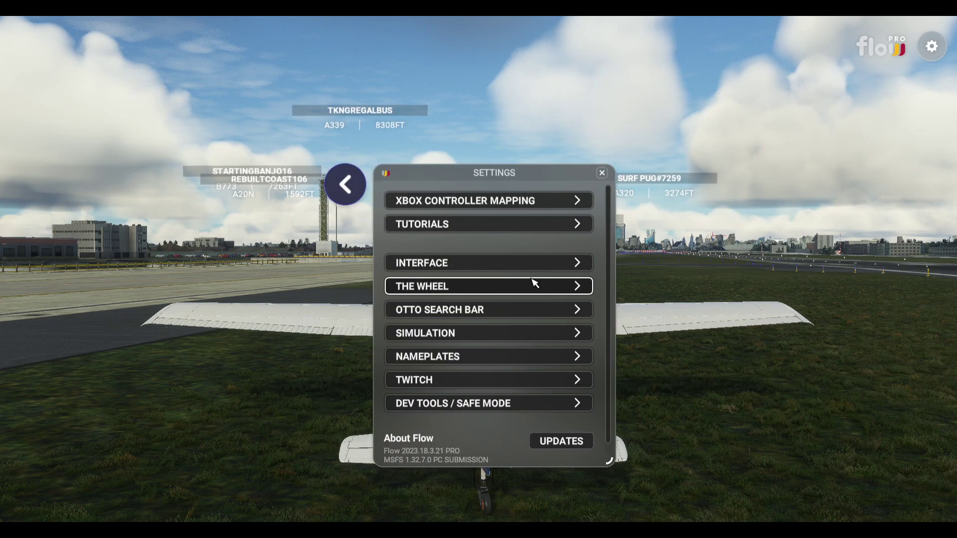
left_click_drag(532, 179, 819, 145)
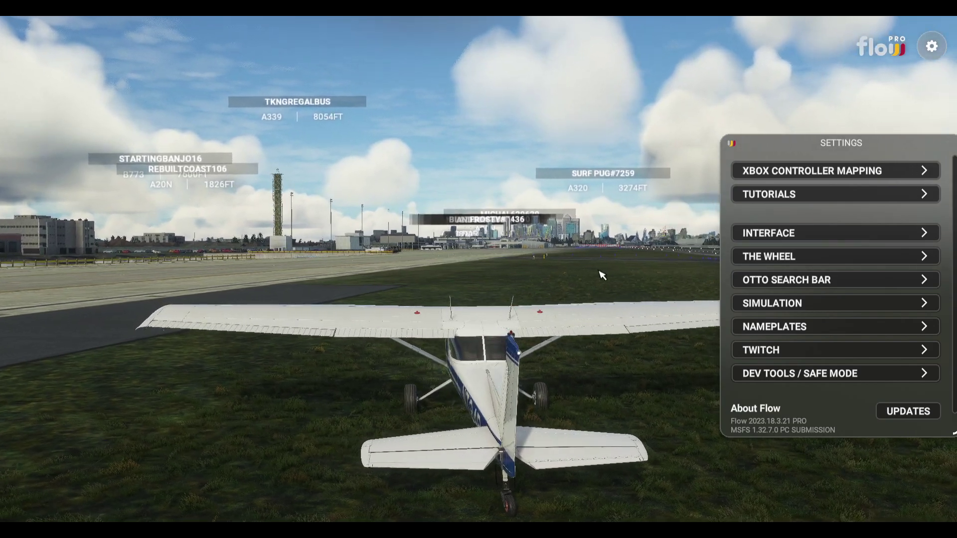
Step: Expand the Nameplates settings and compare the default and custom styles, leaving Custom nameplate style enabled
left_click(813, 333)
left_click(756, 355)
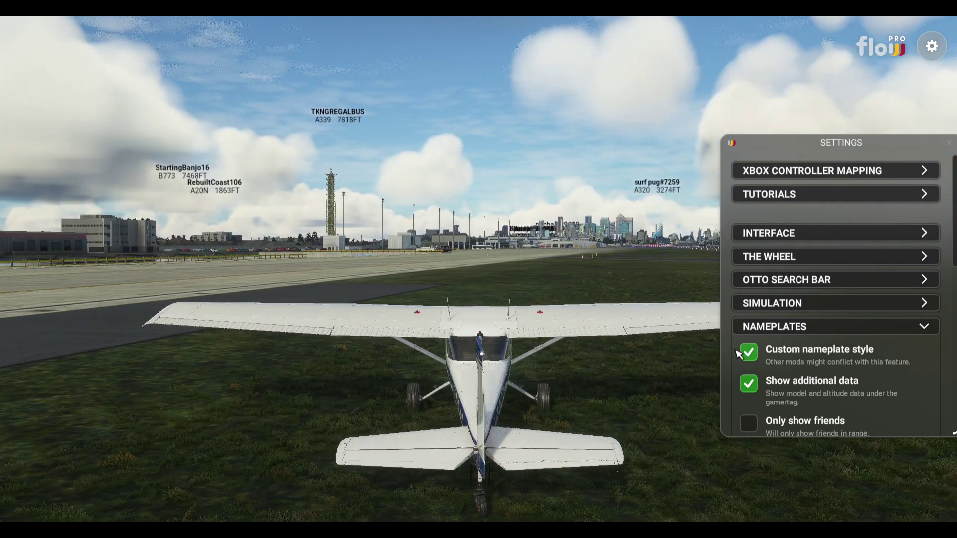
left_click(755, 354)
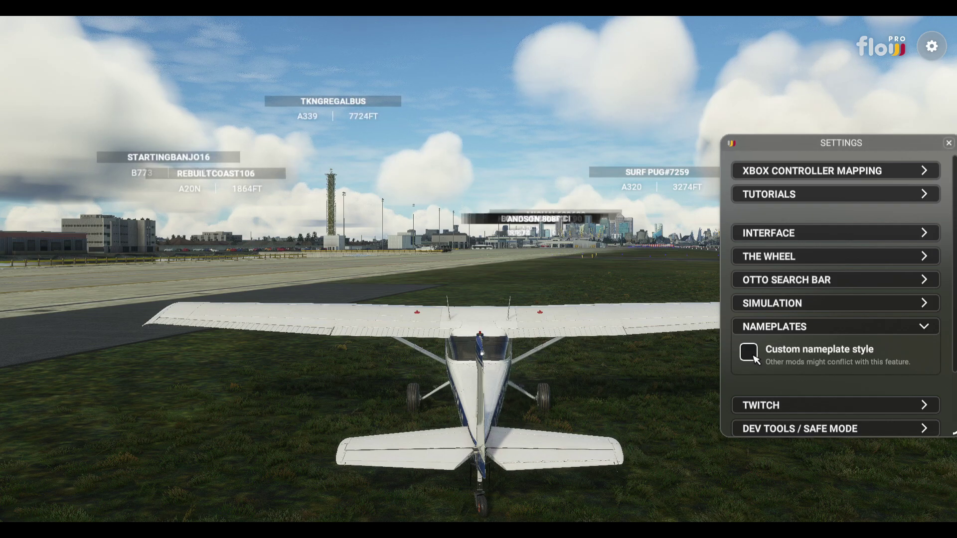
left_click(754, 356)
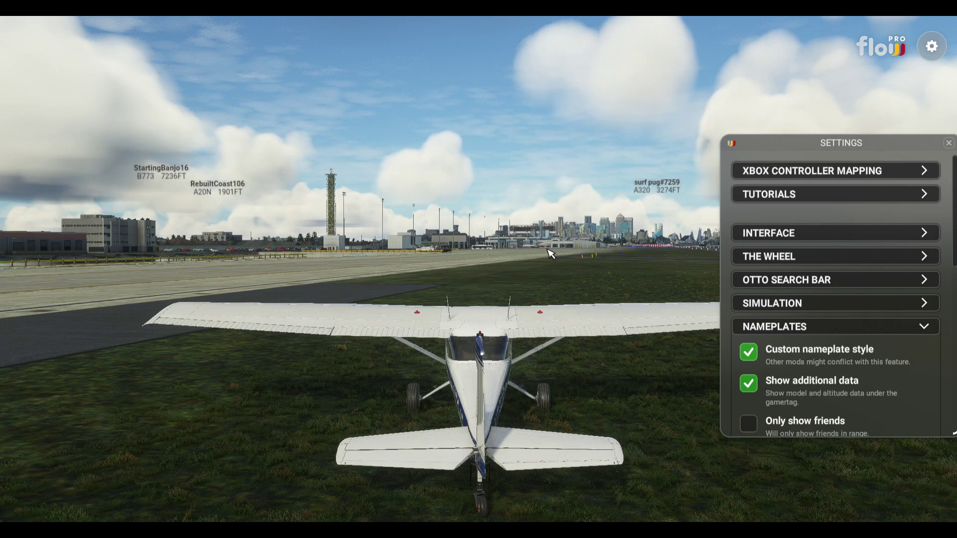
left_click_drag(269, 196, 293, 196)
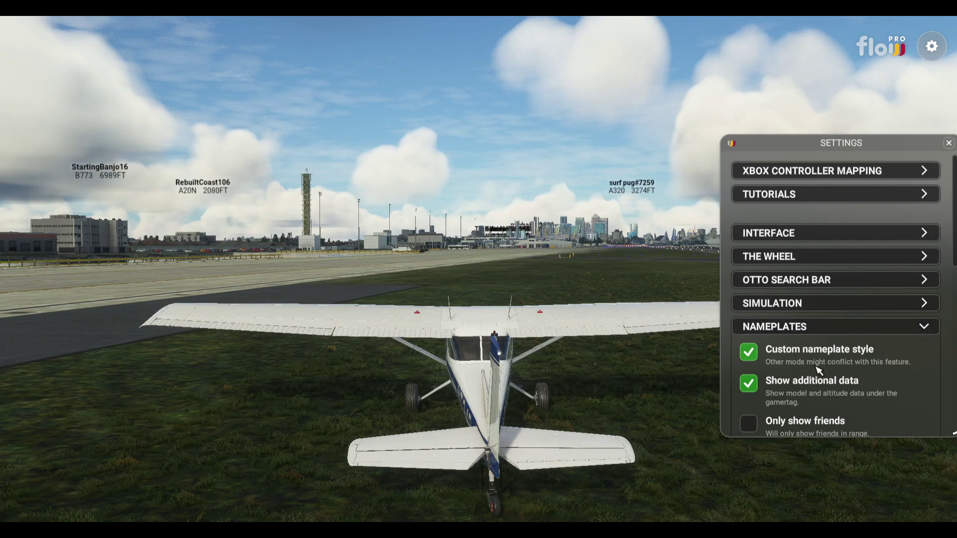
Step: Turn off Show additional data for the nameplates, then turn it back on
scroll(819, 371, "down", 1)
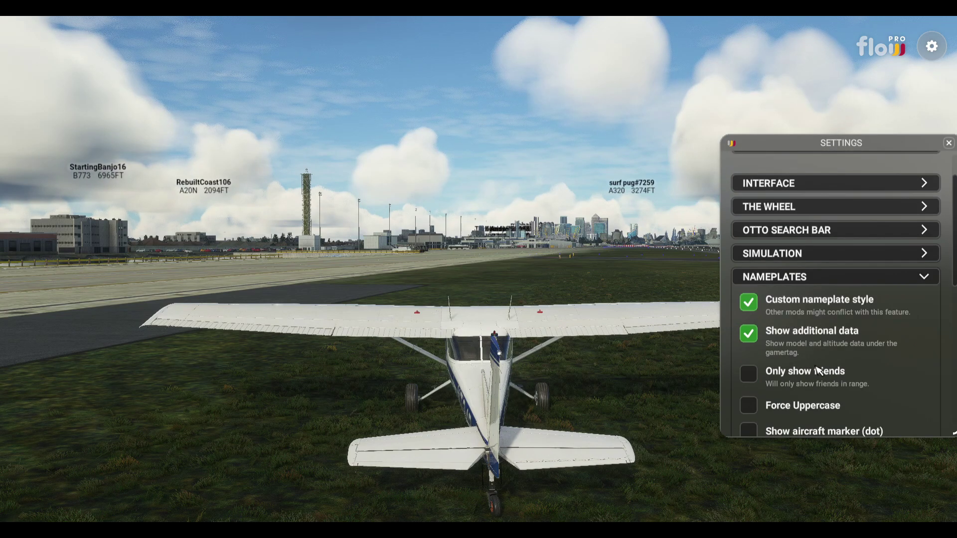
left_click(750, 334)
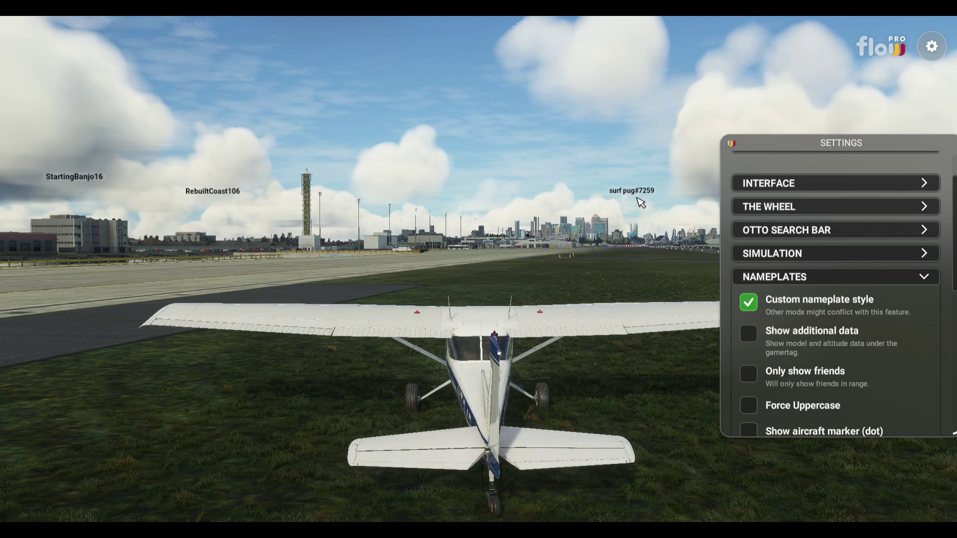
left_click(747, 335)
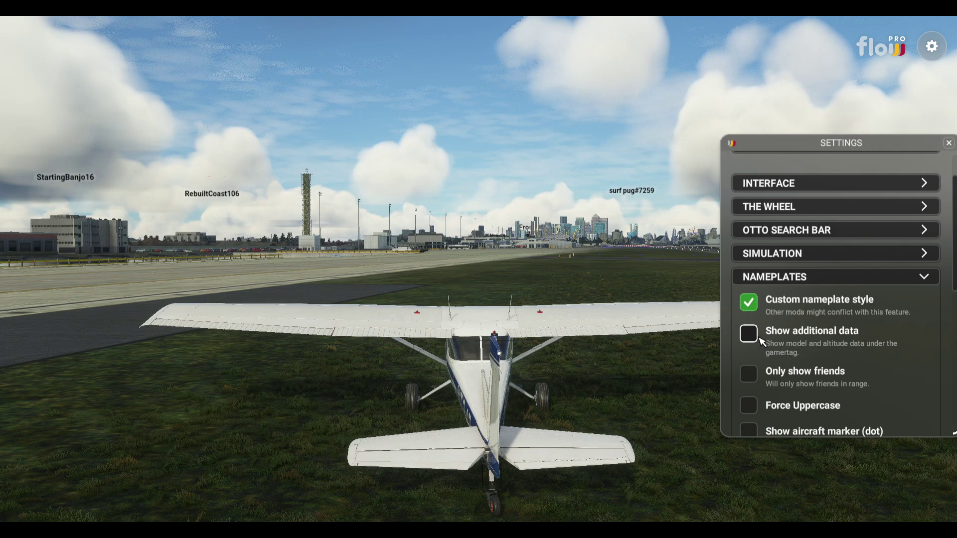
Step: Try limiting the nameplates to friends only, then switch the Only show friends filter off again
scroll(843, 358, "down", 1)
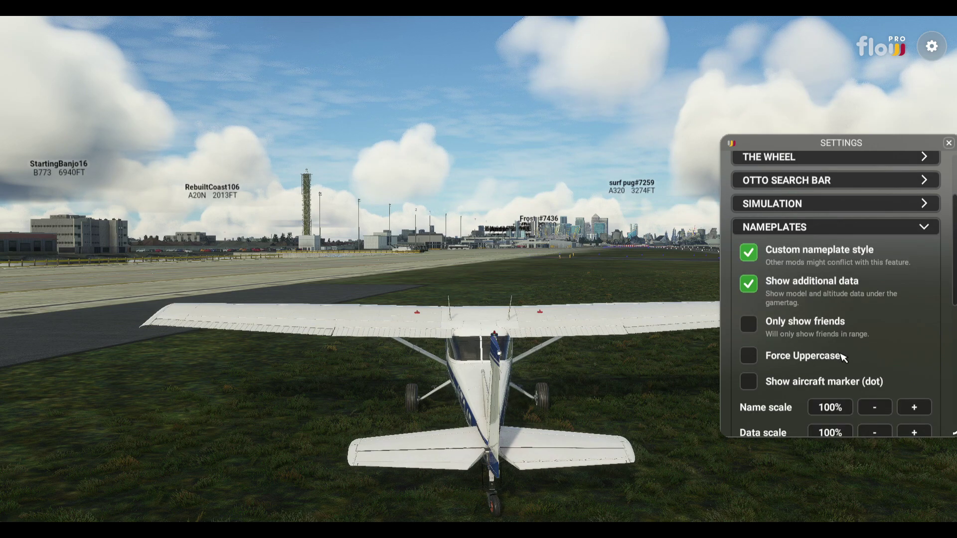
left_click(752, 328)
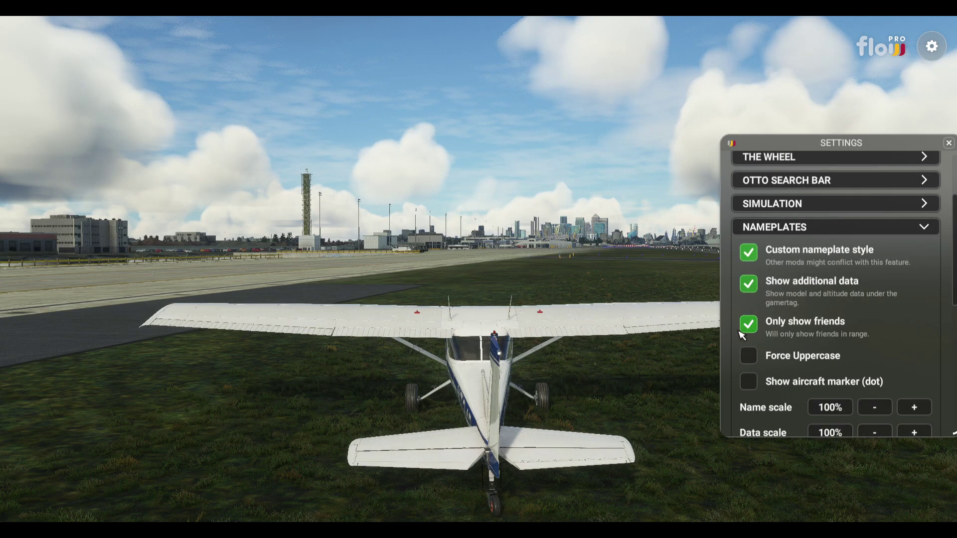
left_click_drag(612, 269, 613, 272)
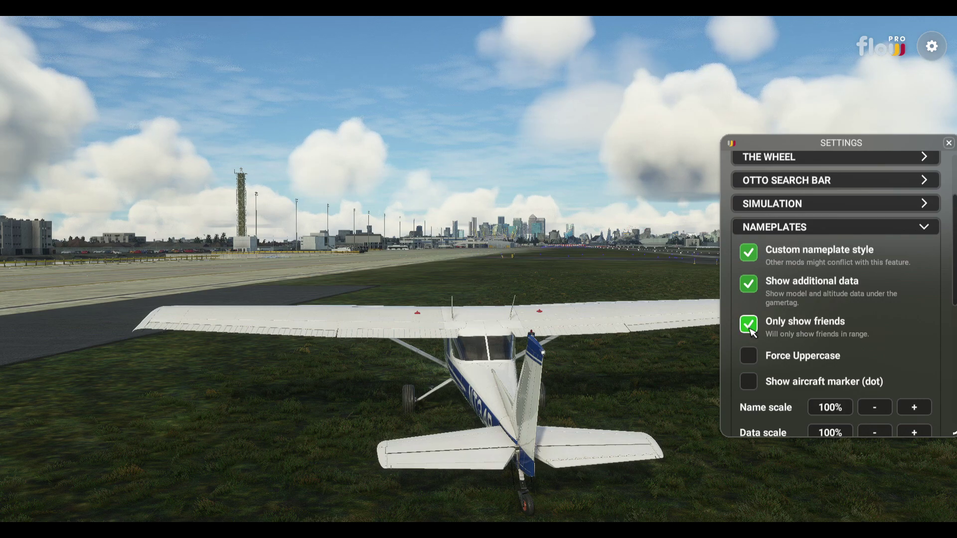
left_click(749, 325)
Step: Try out Force Uppercase and Show aircraft marker (dot) one after the other, switching each off again
left_click(754, 358)
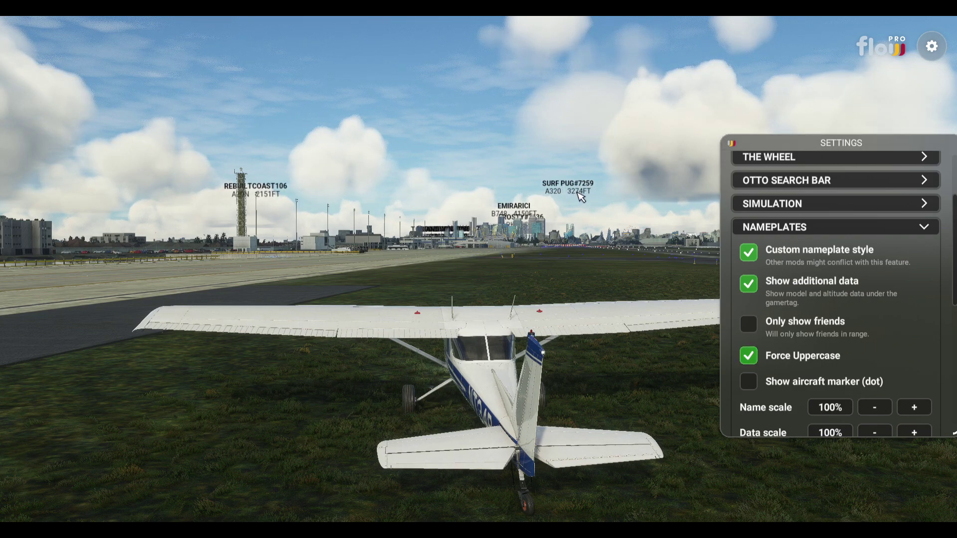
left_click(749, 356)
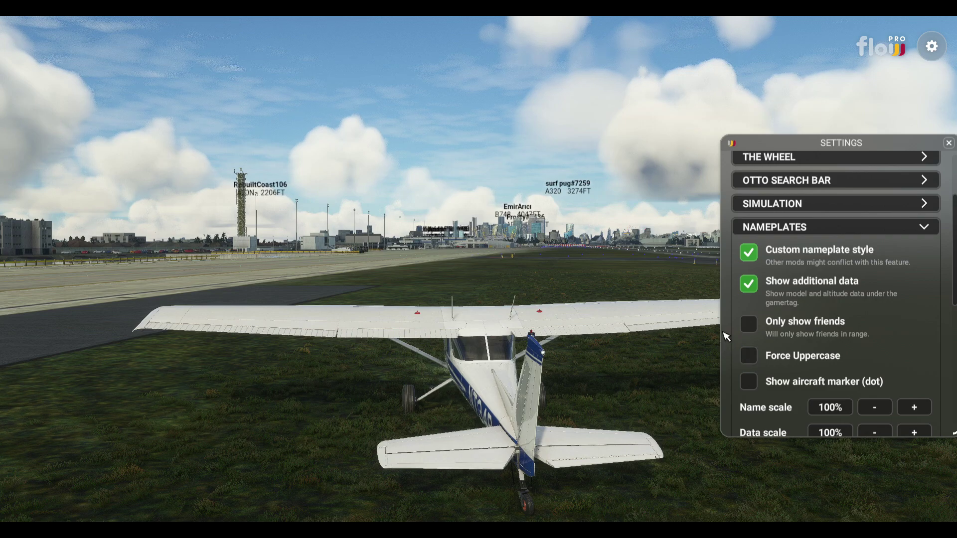
scroll(814, 346, "down", 1)
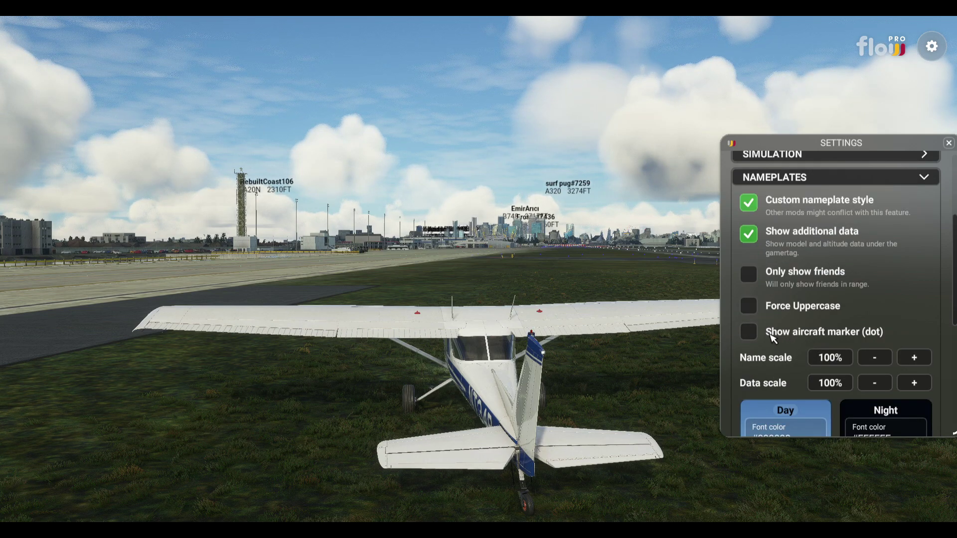
left_click(750, 332)
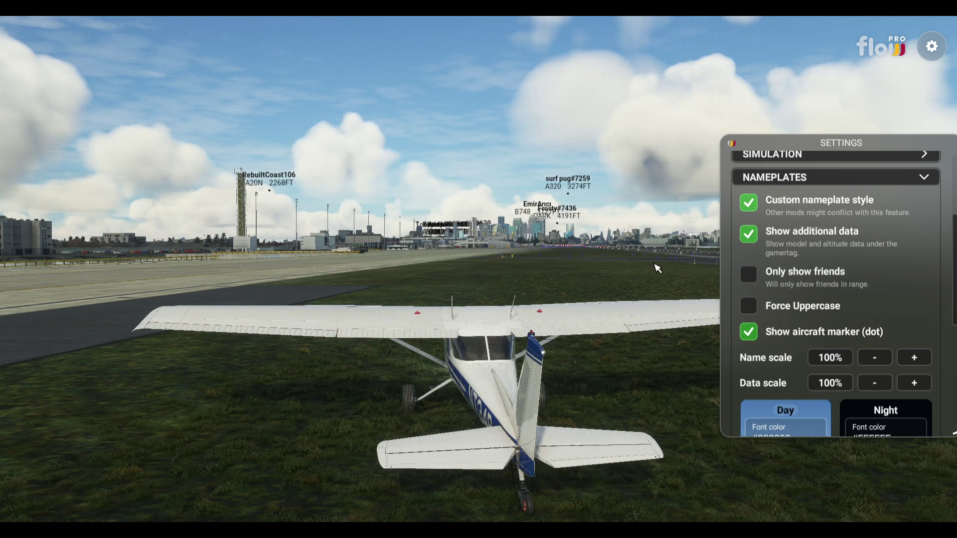
left_click(749, 332)
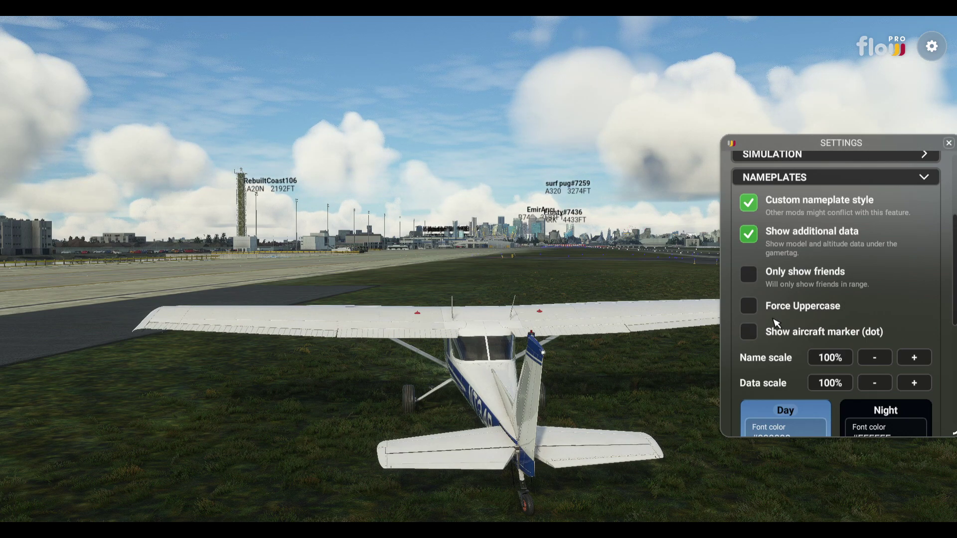
Step: Set the nameplates' Name scale to 120%
scroll(821, 312, "up", 1)
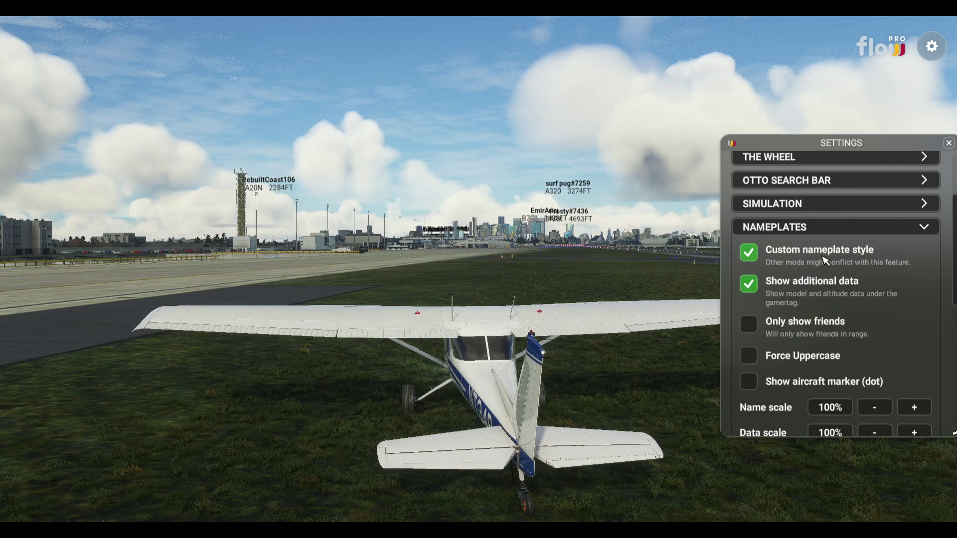
scroll(826, 261, "down", 1)
scroll(826, 261, "down", 1)
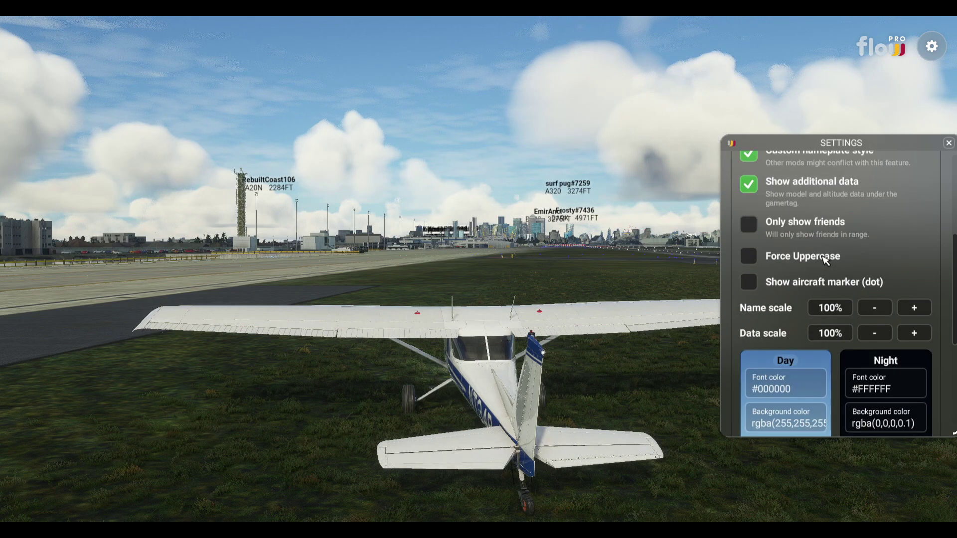
left_click(915, 308)
left_click(921, 313)
left_click(922, 313)
left_click(915, 308)
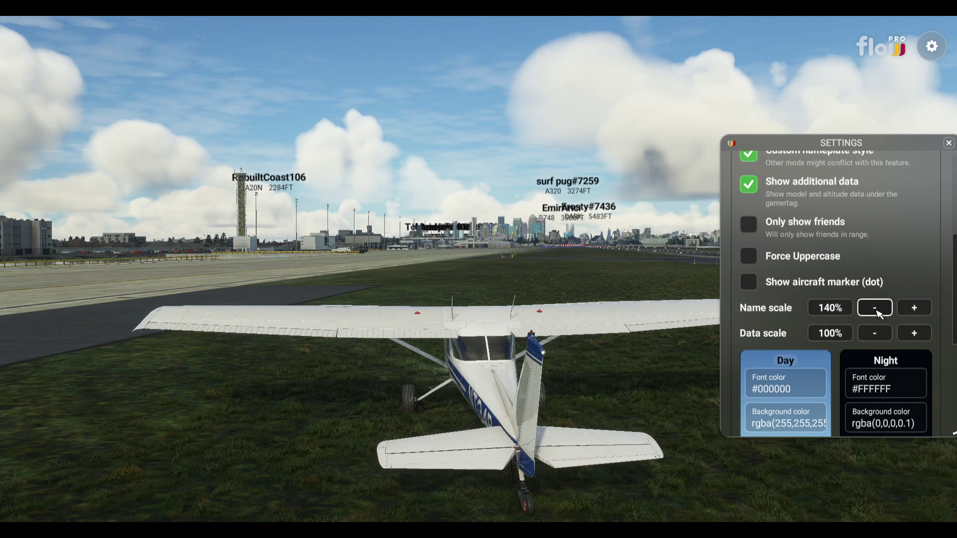
left_click(877, 312)
left_click(878, 312)
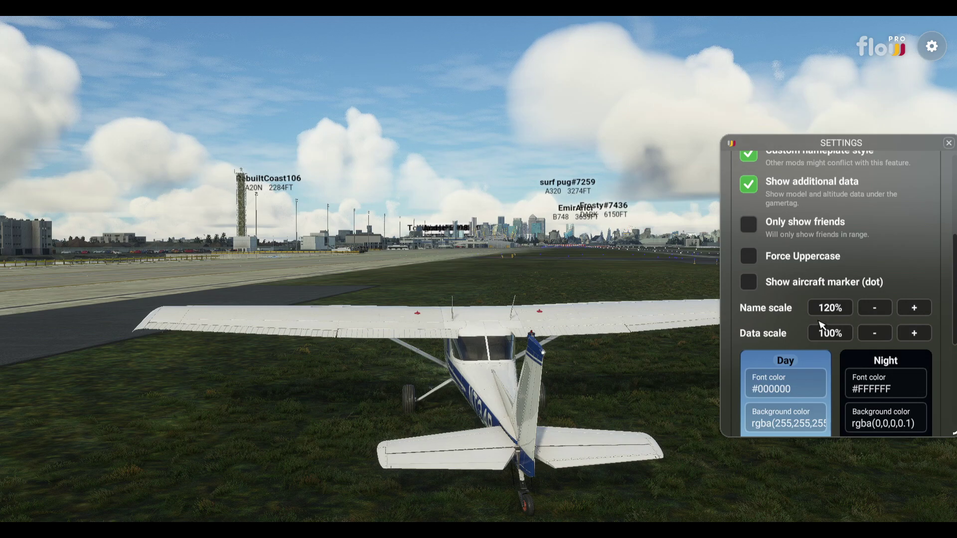
Step: Set the nameplates' Data scale to 110%
left_click(914, 335)
left_click(915, 337)
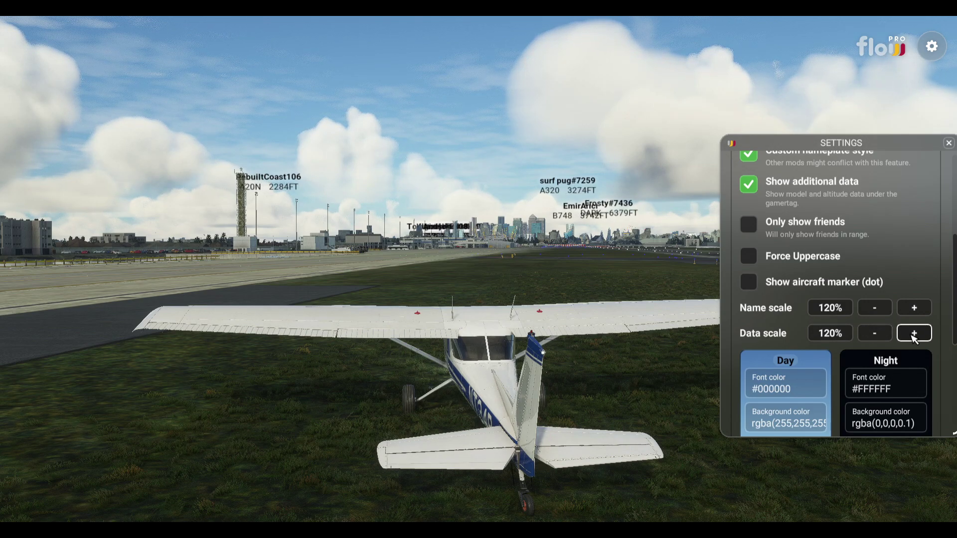
left_click(876, 337)
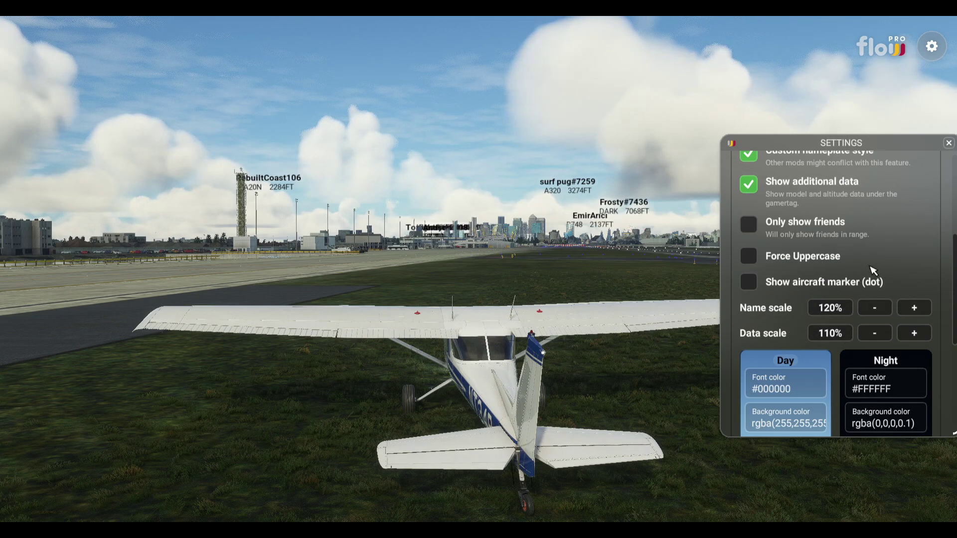
Step: Try out Color friends differently, look over the separate Day and Night colors for friends, then switch the option off again
scroll(873, 272, "down", 1)
scroll(873, 272, "down", 1)
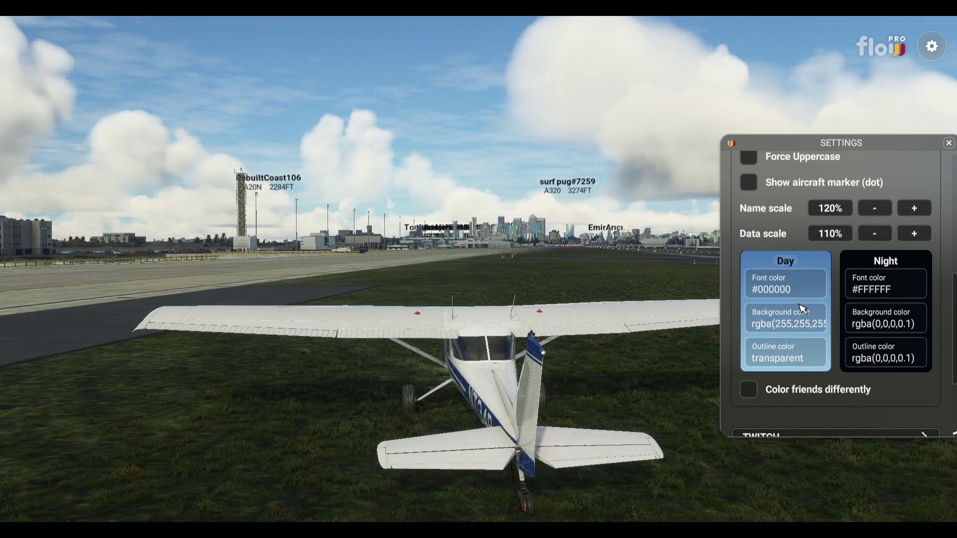
scroll(828, 322, "down", 1)
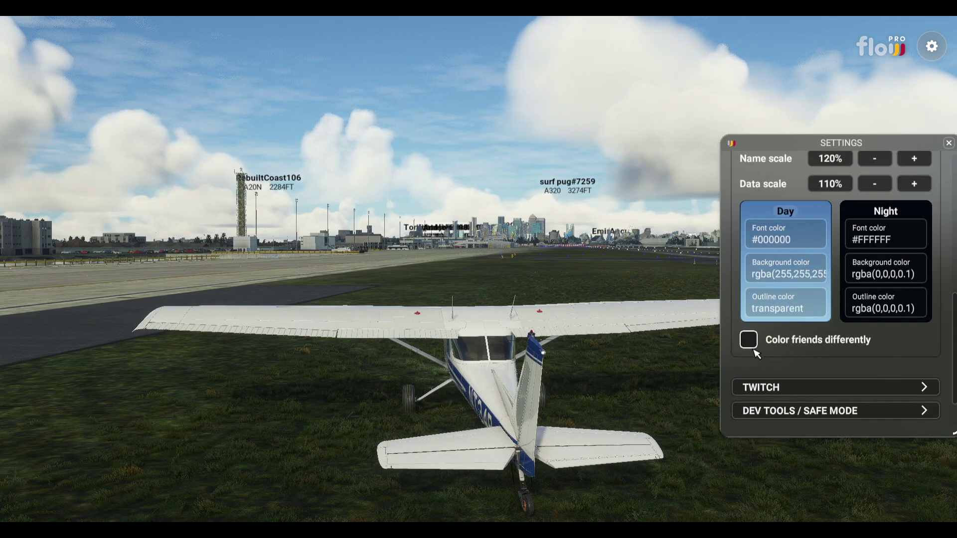
left_click(748, 341)
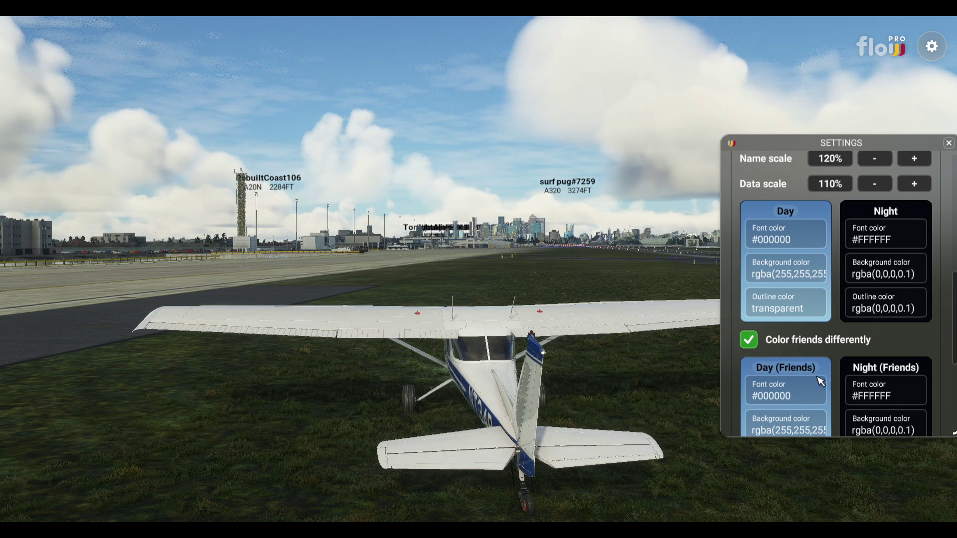
scroll(832, 375, "down", 2)
scroll(835, 375, "up", 3)
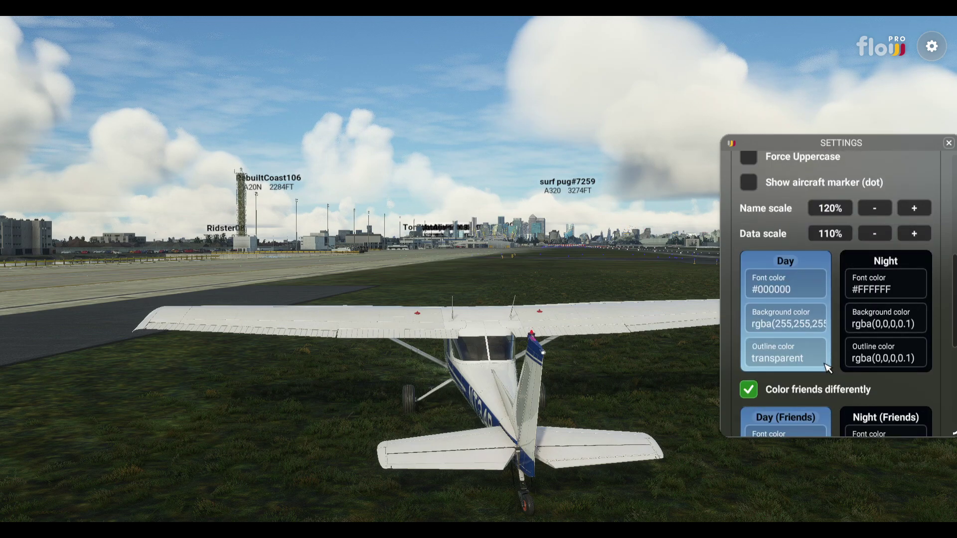
left_click(749, 389)
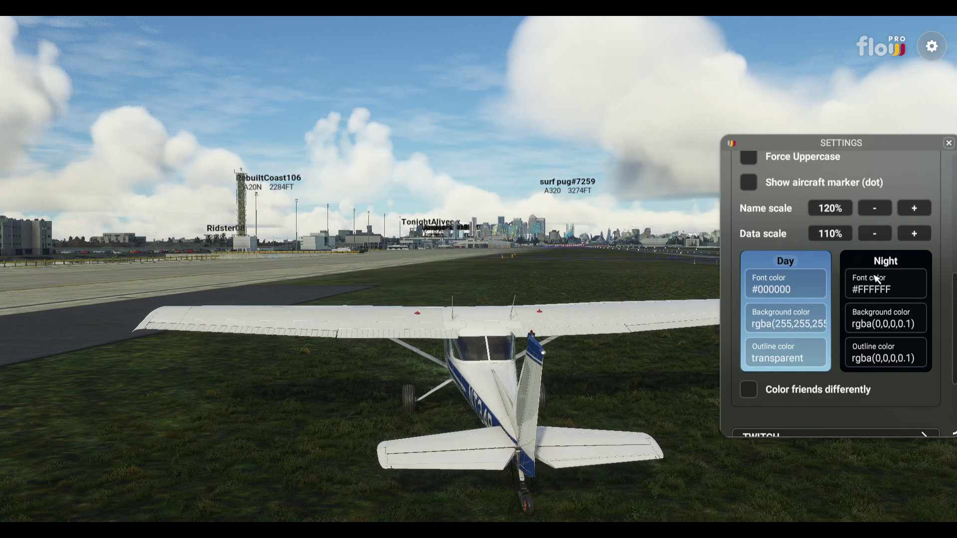
Step: Set the Day Font color of the nameplates to the dark red #400000
left_click_drag(579, 235, 547, 235)
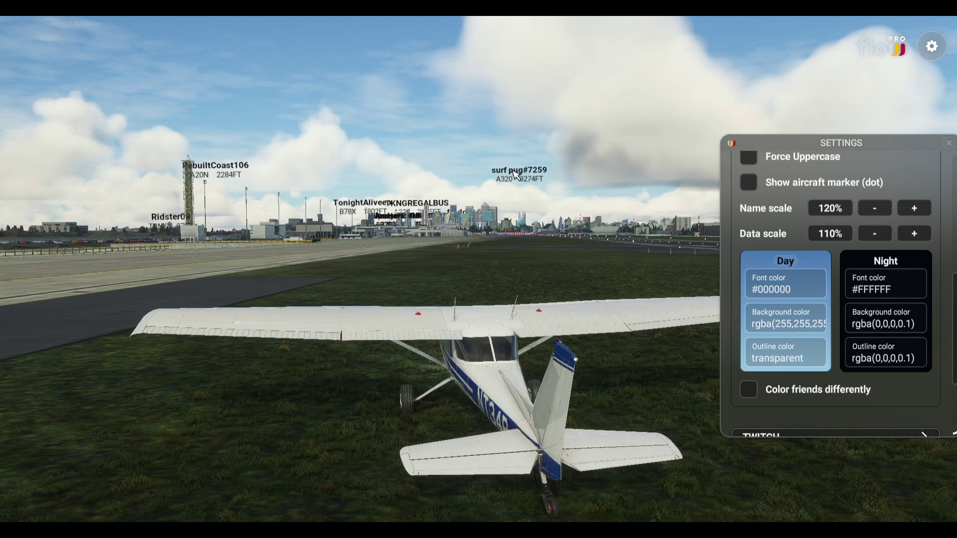
left_click(770, 297)
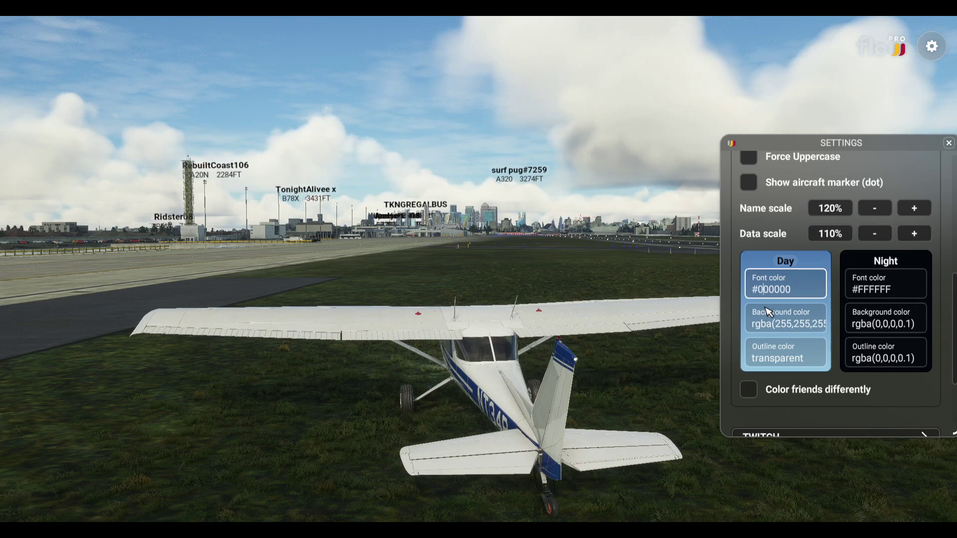
key("BackSpace")
type("4")
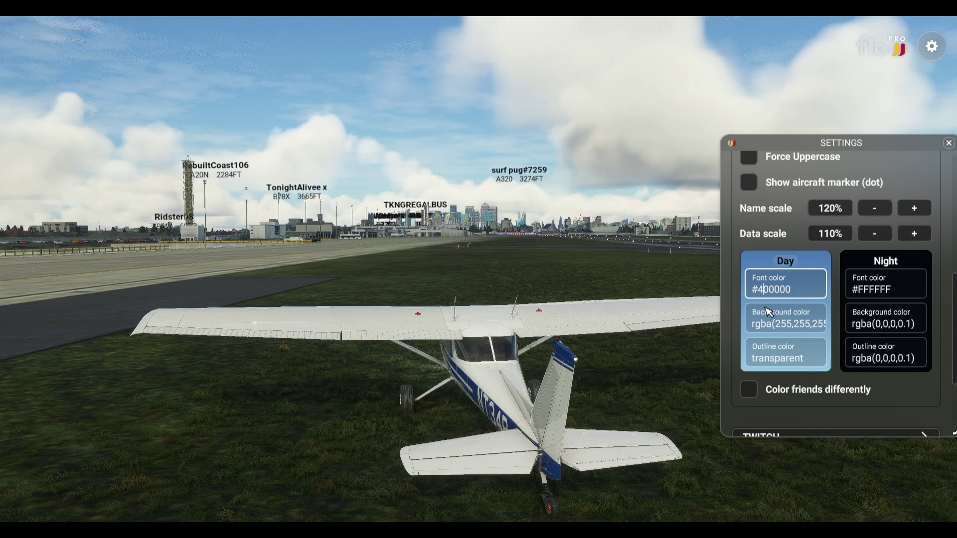
key("Return")
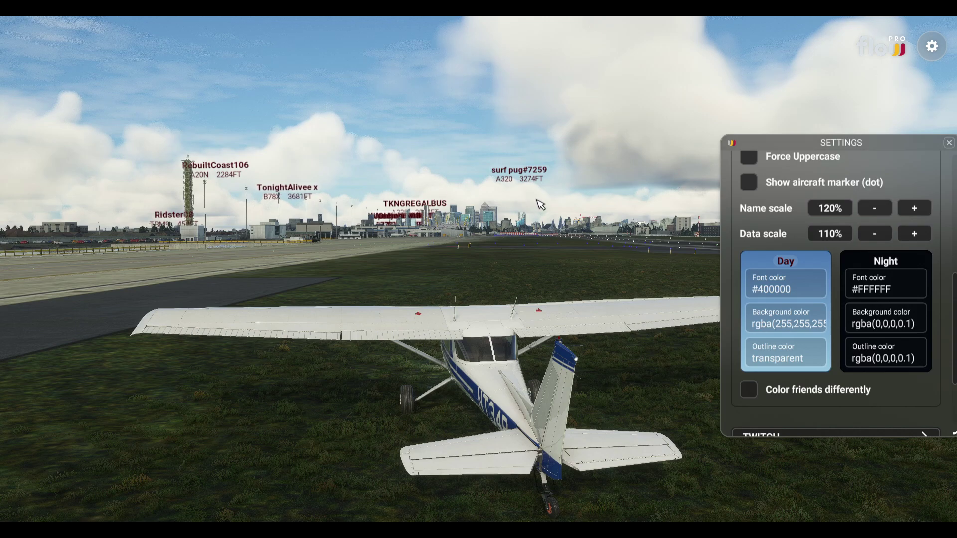
Step: Try brighter reds for the Day Font color, first #800000 and then #990000
left_click(764, 291)
key("BackSpace")
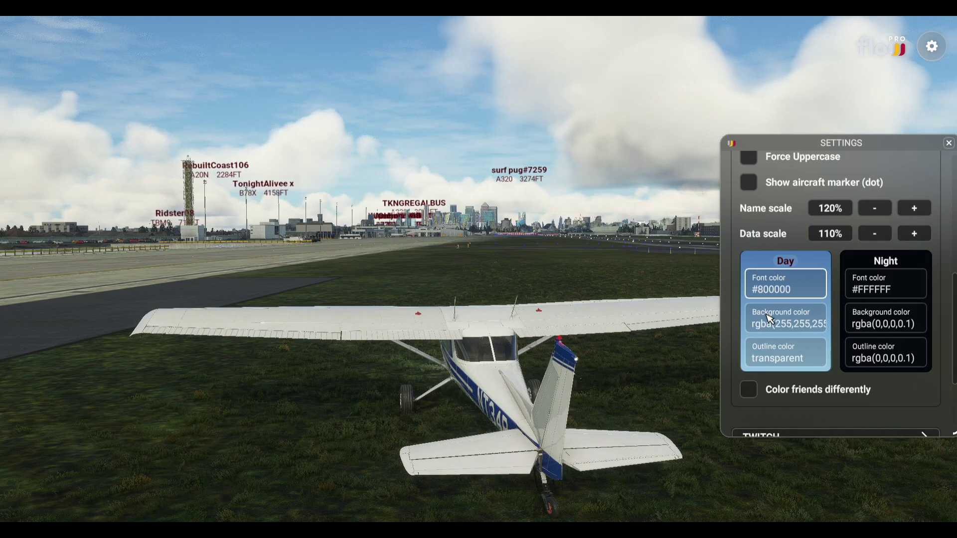
left_click(771, 319)
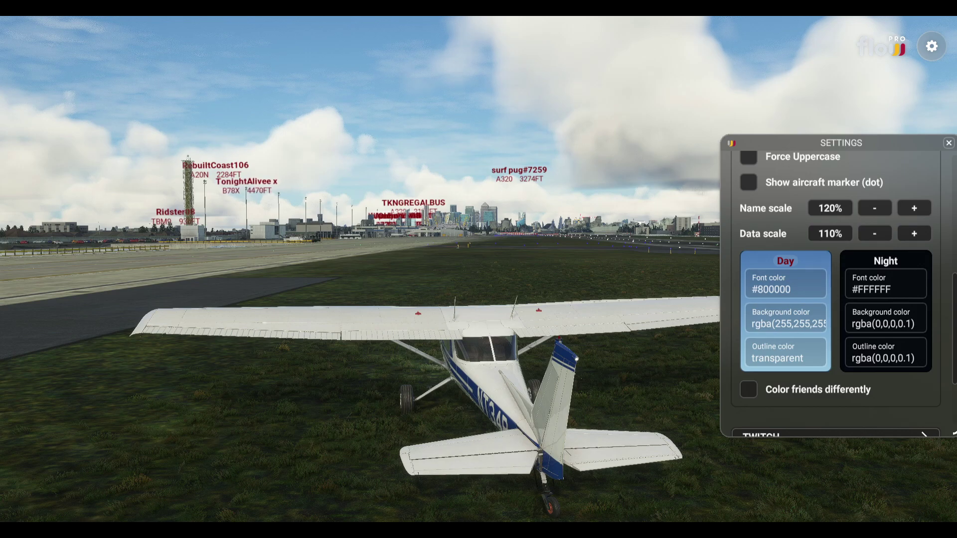
left_click(760, 294)
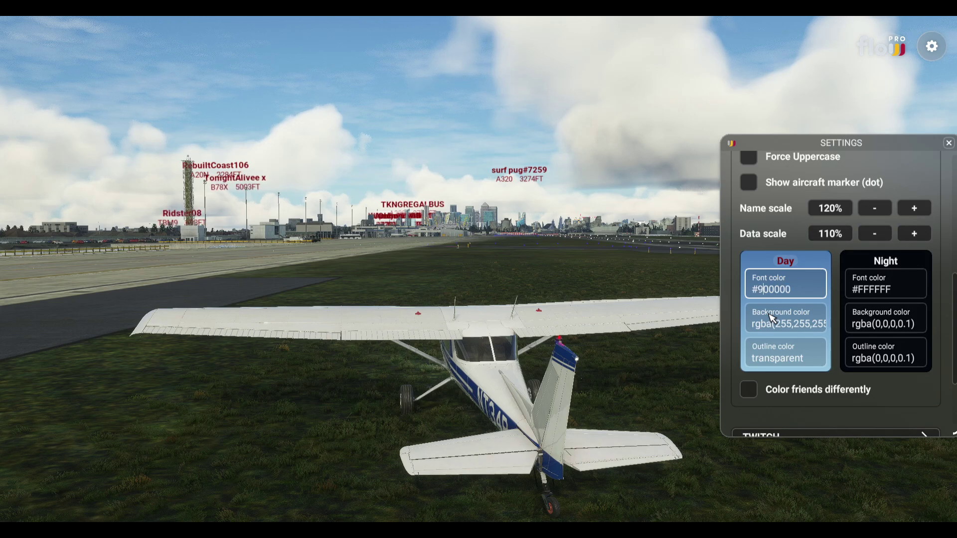
left_click(772, 318)
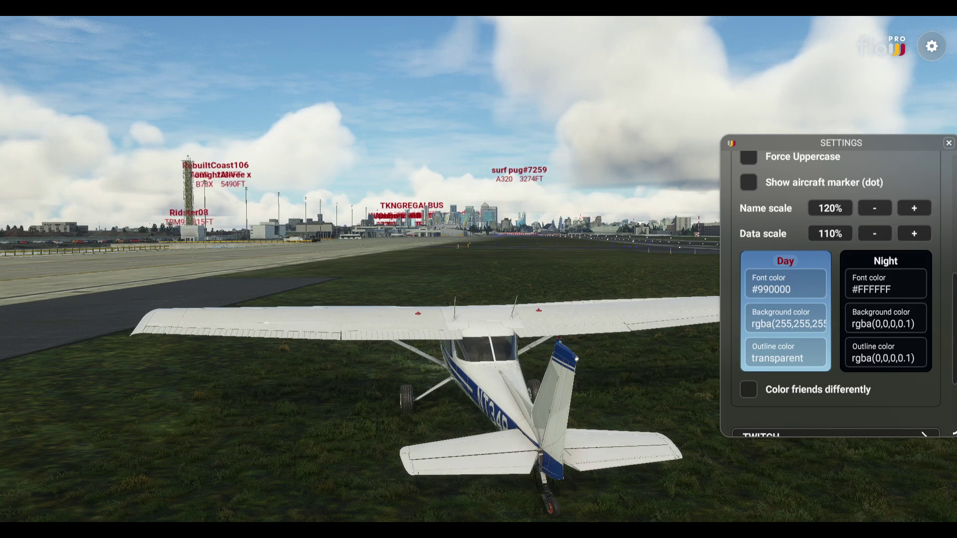
Step: Reset the Day Font color to #000000, then try the green #008000
left_click(771, 296)
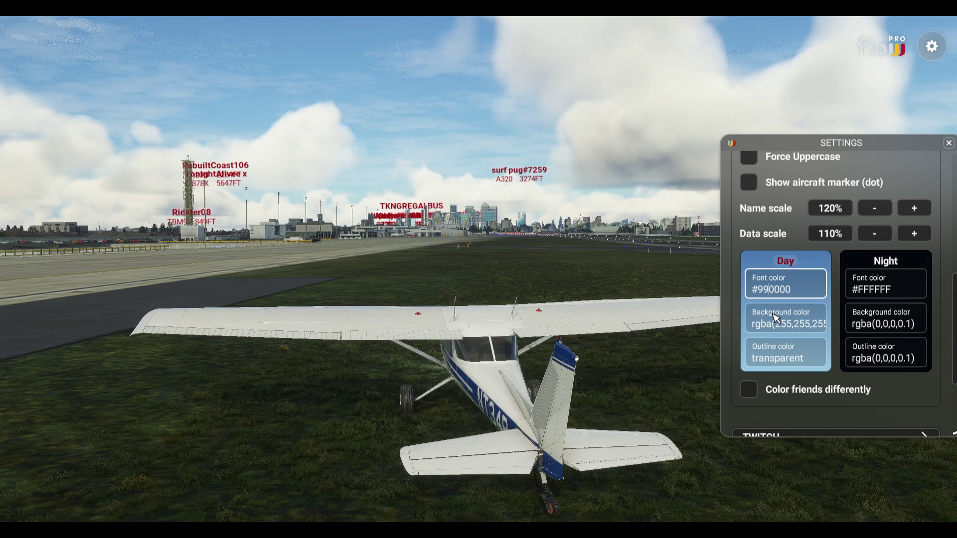
key("Return")
left_click(779, 294)
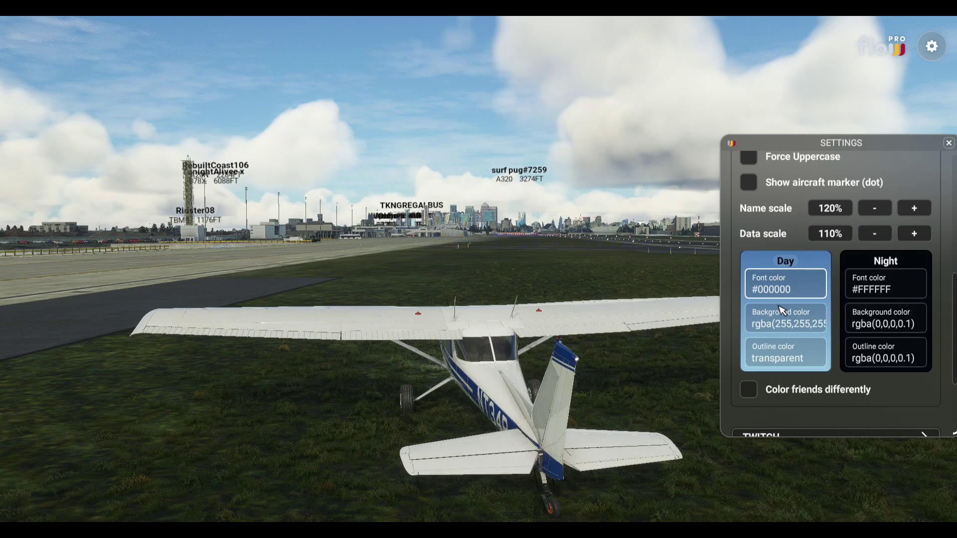
key("Return")
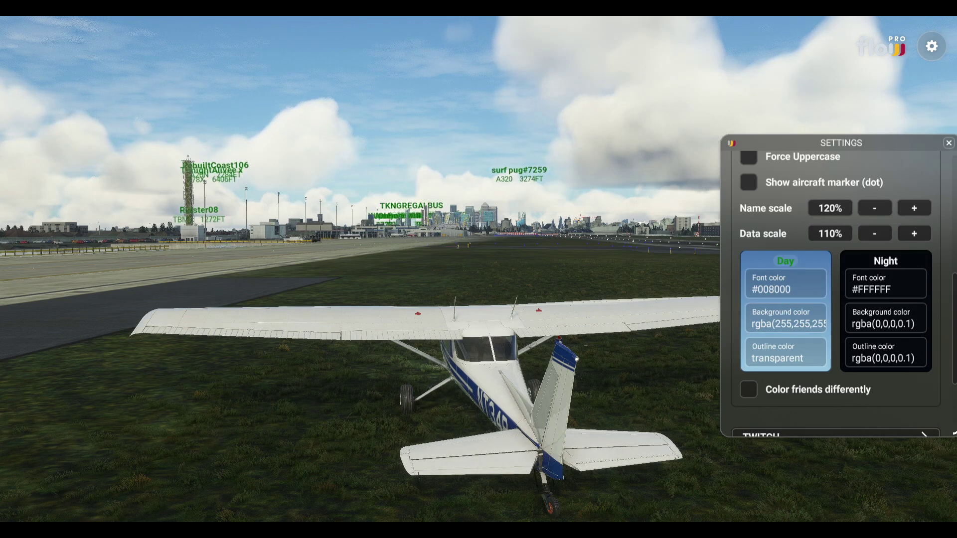
Step: Return the Day Font color from green to black, then try the blue #000080
left_click(779, 297)
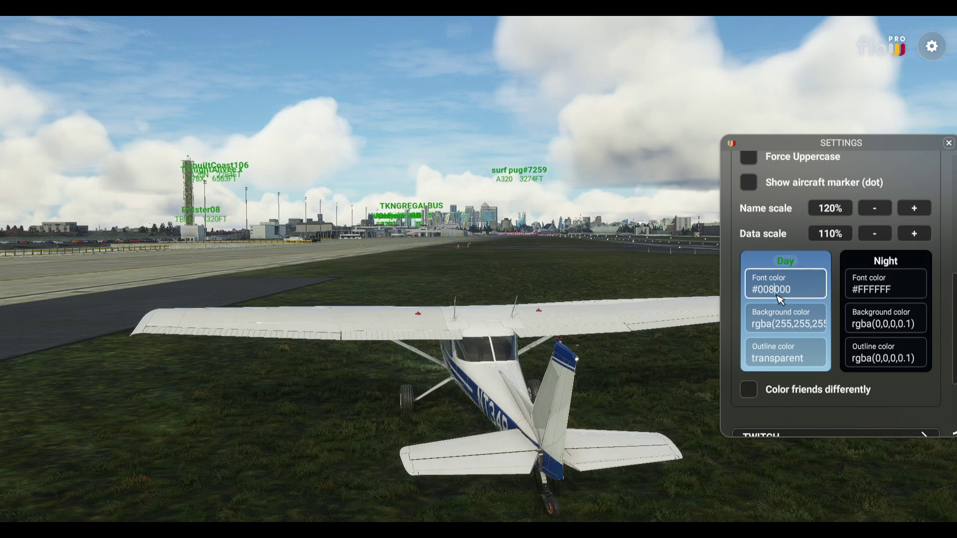
type("0")
key("Return")
left_click(795, 298)
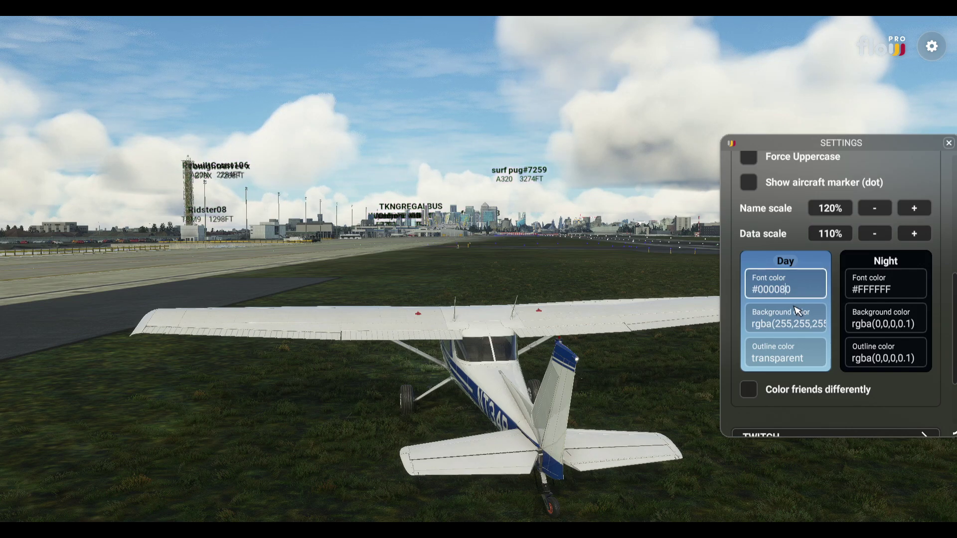
key("Return")
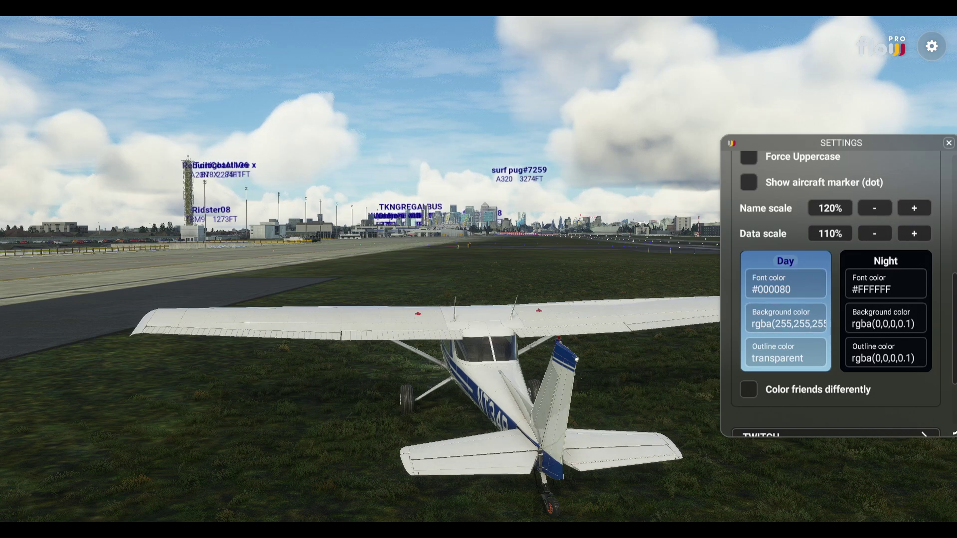
Step: Try #000040 and the purple #400040 as the Day Font color, then set it to #400000
left_click(787, 288)
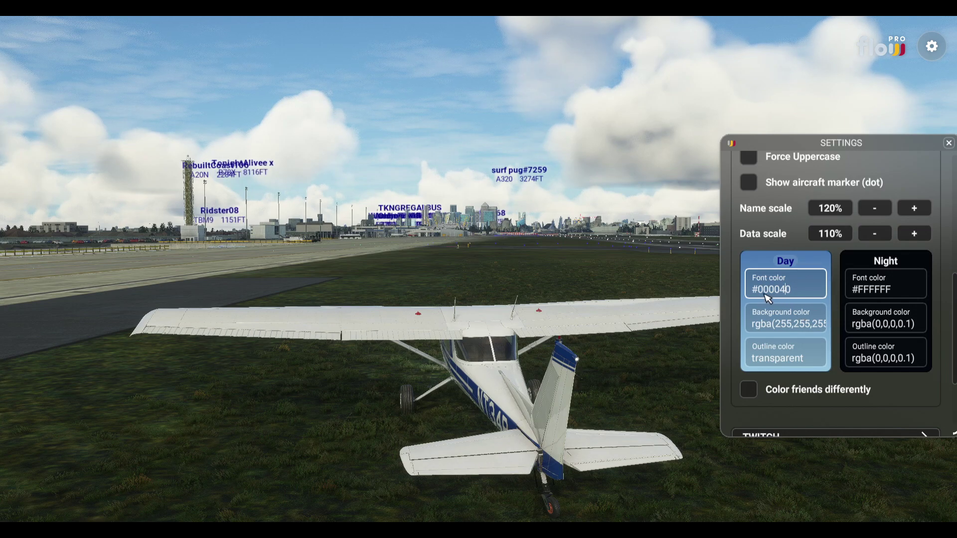
type("4")
key("Return")
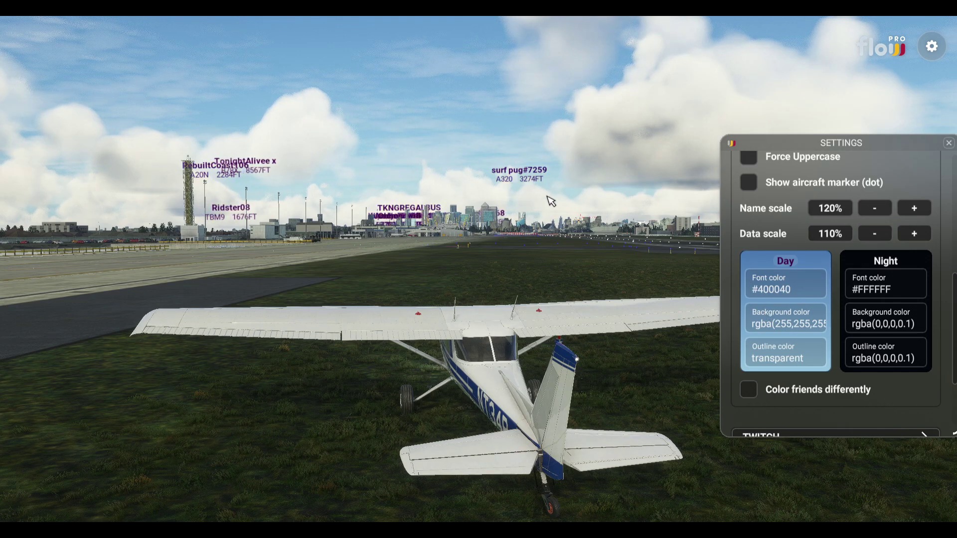
left_click(789, 294)
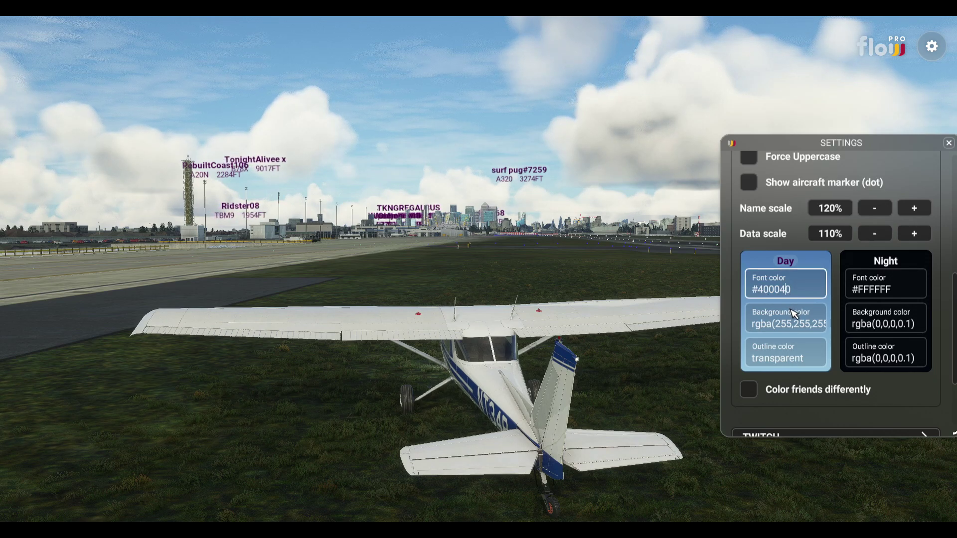
key("Return")
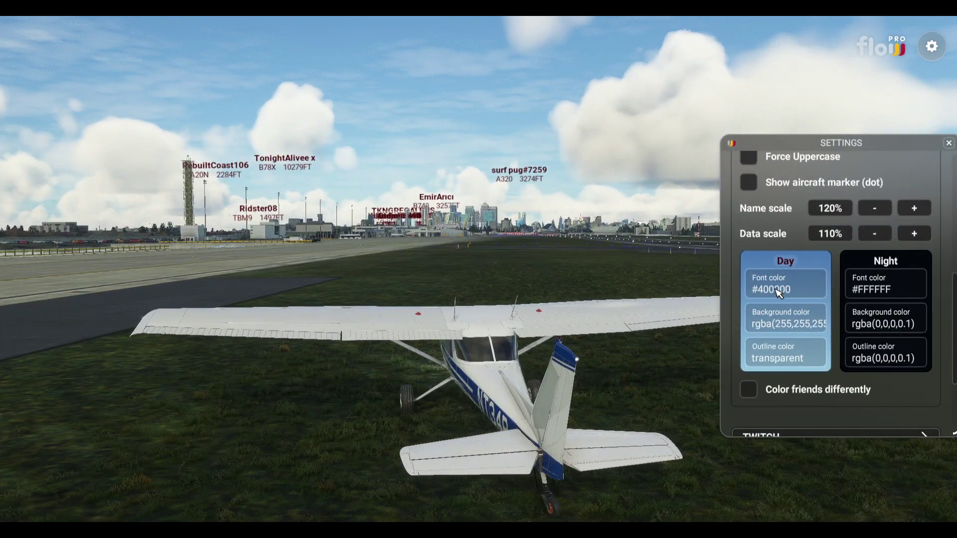
Step: Switch on Color friends differently and bring up the Day (Friends) and Night (Friends) color settings
scroll(803, 299, "down", 1)
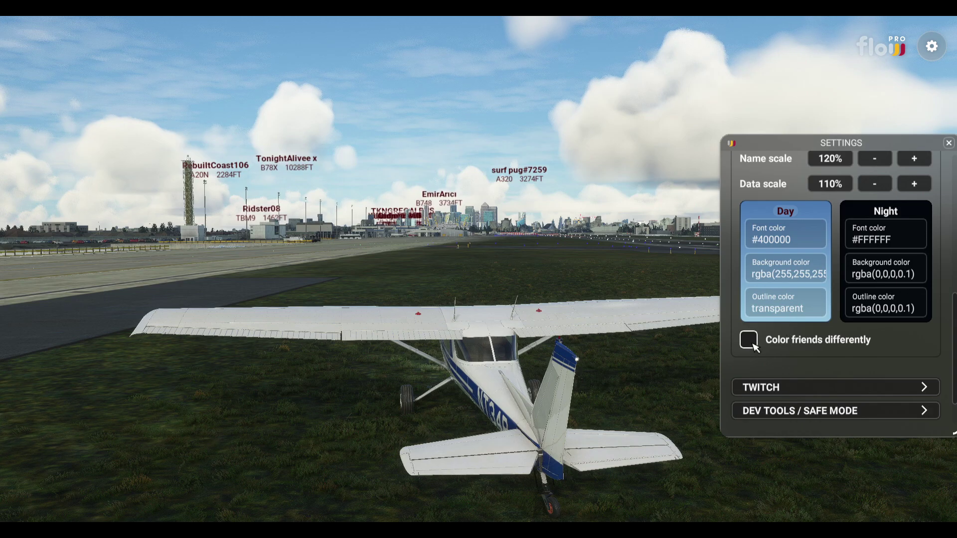
left_click(756, 345)
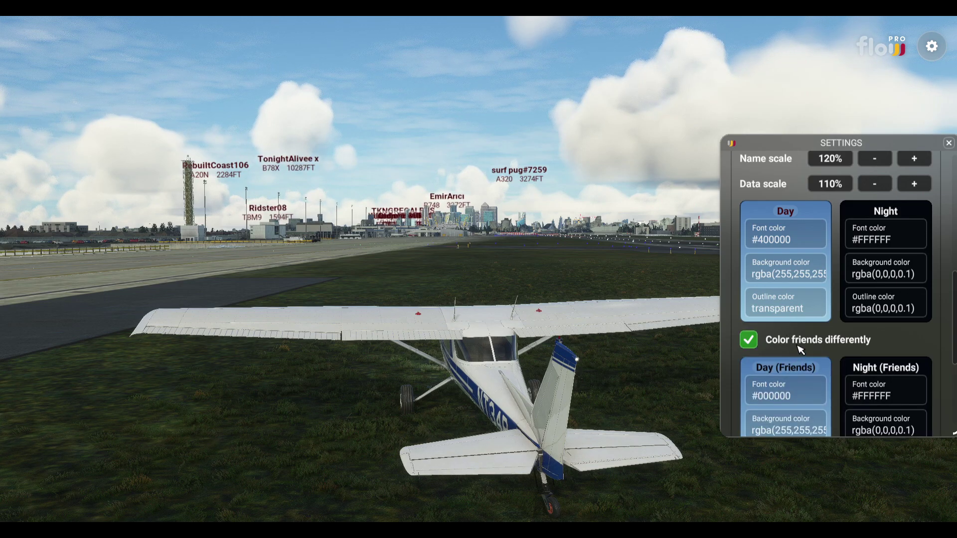
scroll(801, 349, "down", 1)
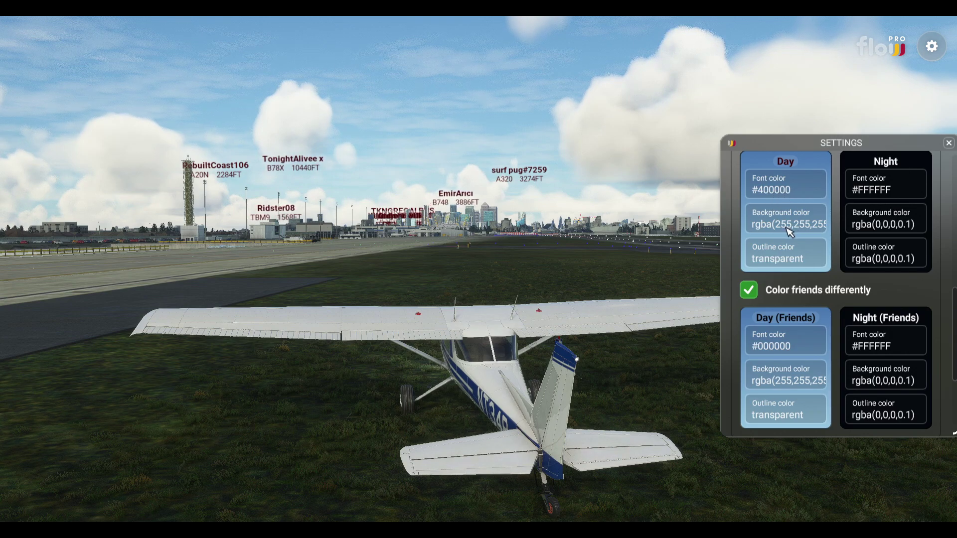
Step: Read through the full Day (Friends) Background color value, then switch Color friends differently off
left_click(804, 381)
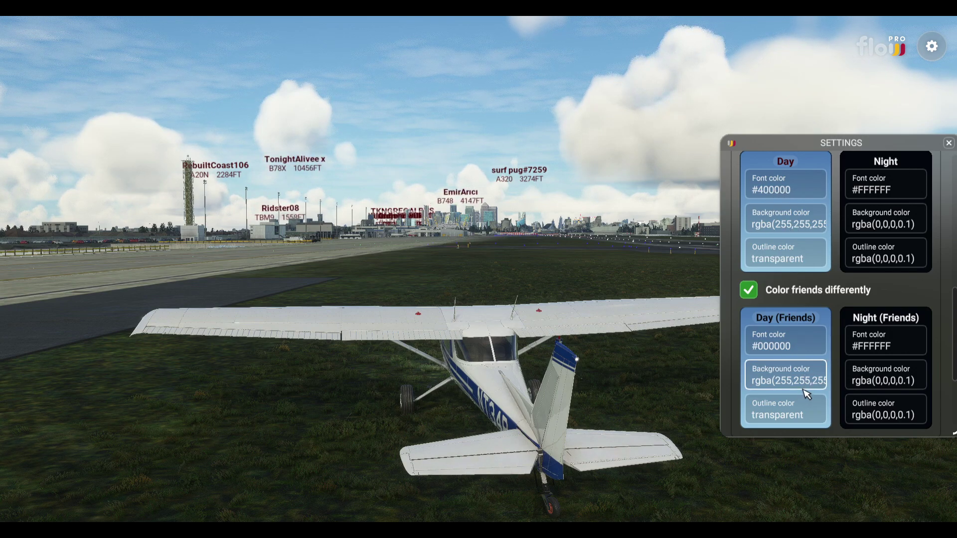
key("Right")
key("Right")
key("Right")
key("Right")
key("Right")
key("Right")
key("Right")
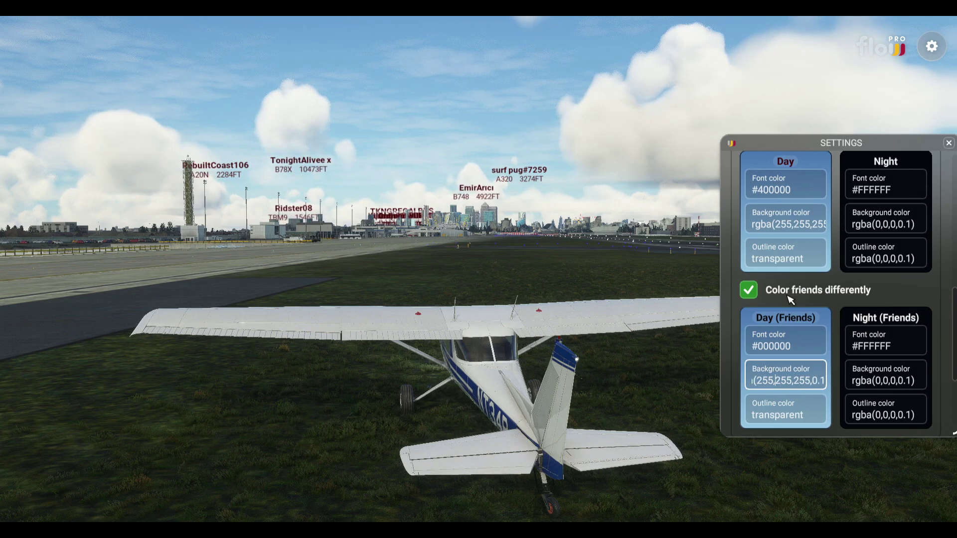
key("Left")
key("Left")
key("Left")
key("Left")
key("Left")
key("Left")
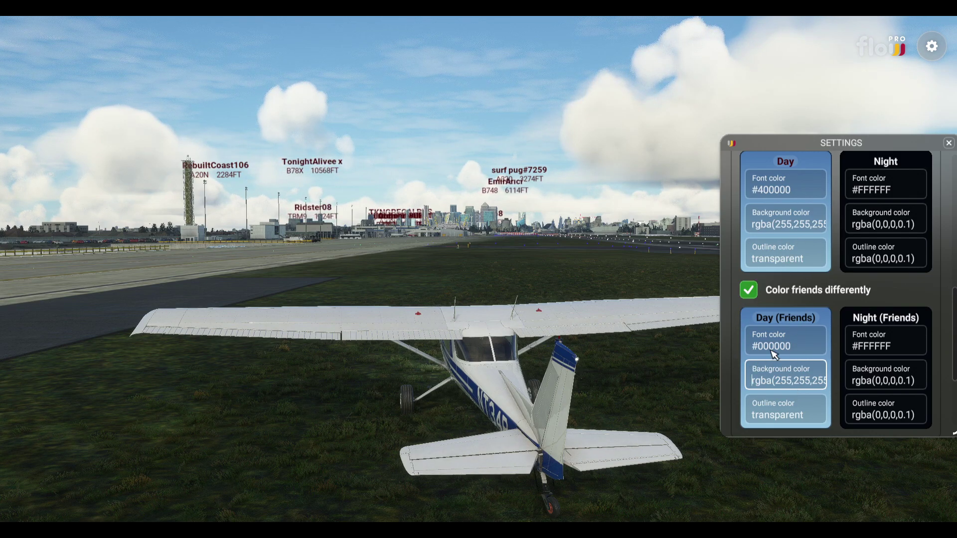
left_click(750, 291)
scroll(799, 323, "up", 1)
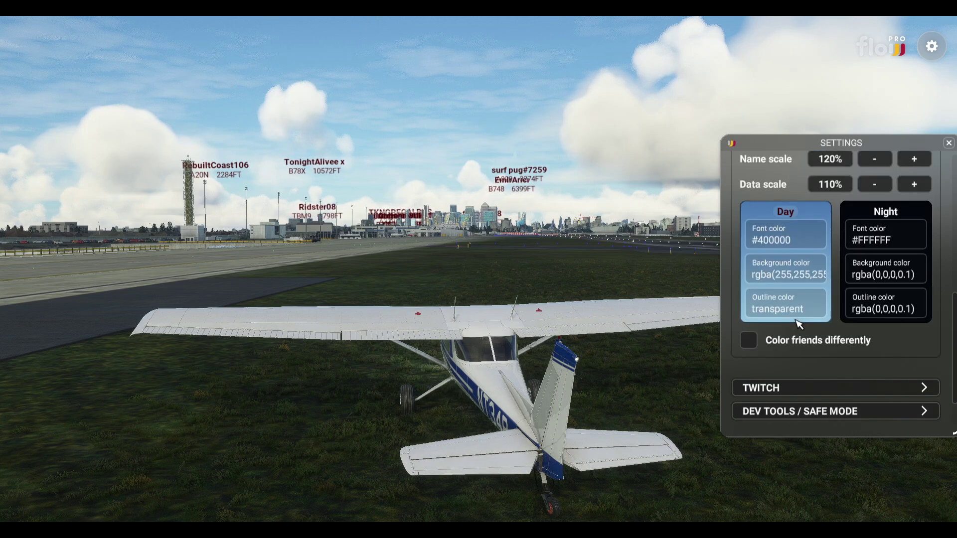